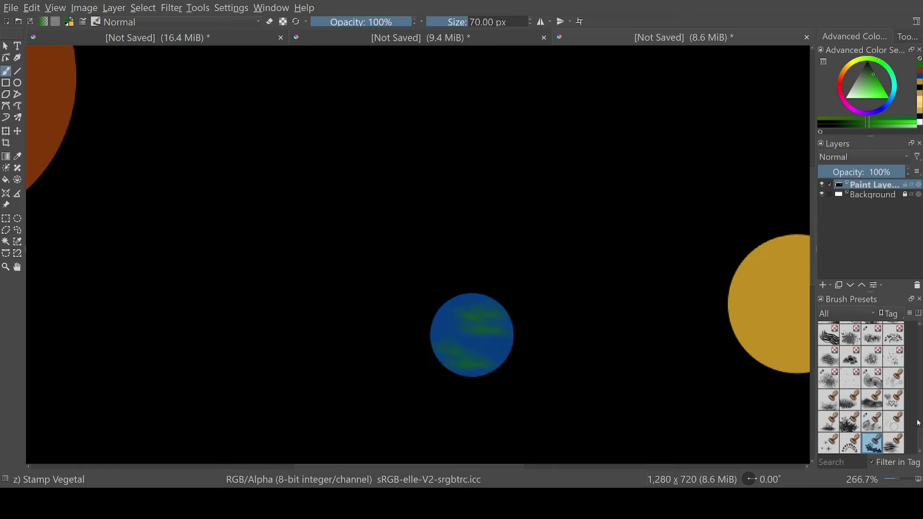
- Add green grassy land patches to the small blue planet with the Stamp Grass brush at 19.79 px
scroll(868, 423, "up", 3)
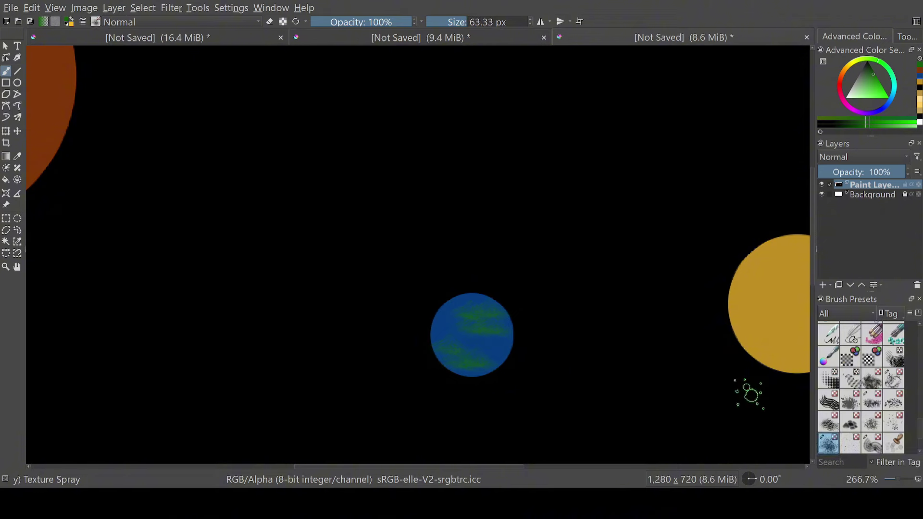
scroll(860, 399, "down", 3)
left_click(893, 442)
left_click(872, 399)
key("minus")
key("minus")
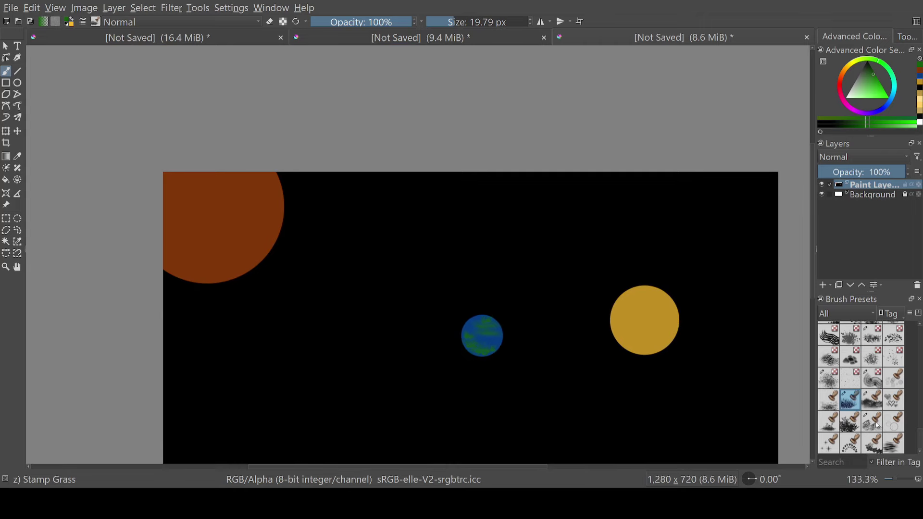
scroll(898, 425, "up", 3)
scroll(897, 428, "down", 3)
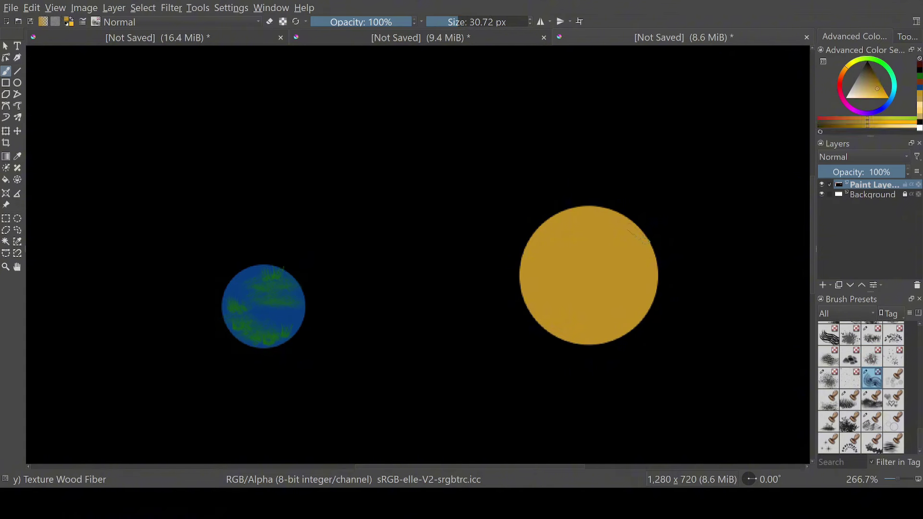
- Try painting wood-fiber texture on the yellow planet with the Texture Wood Fiber brush at 30.72 px
left_click_drag(658, 267, 579, 267)
key("ctrl+z")
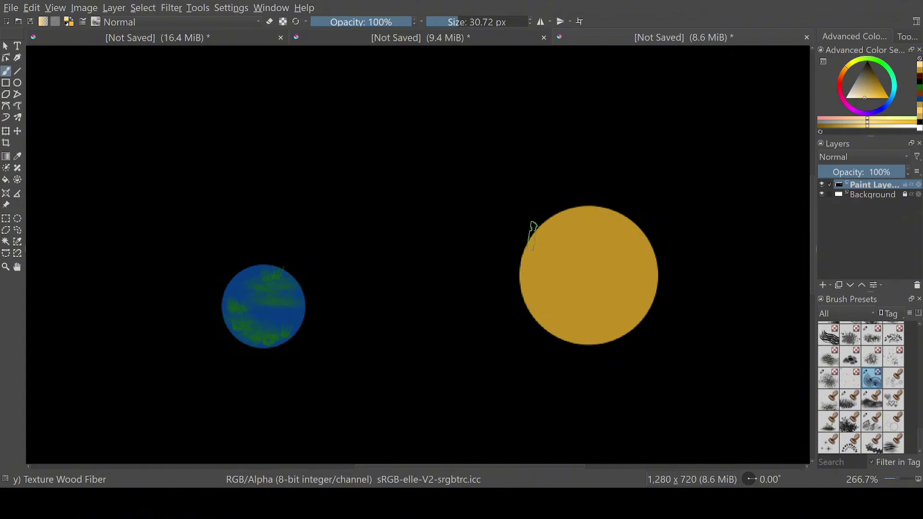
key("ctrl+shift+z")
key("ctrl+z")
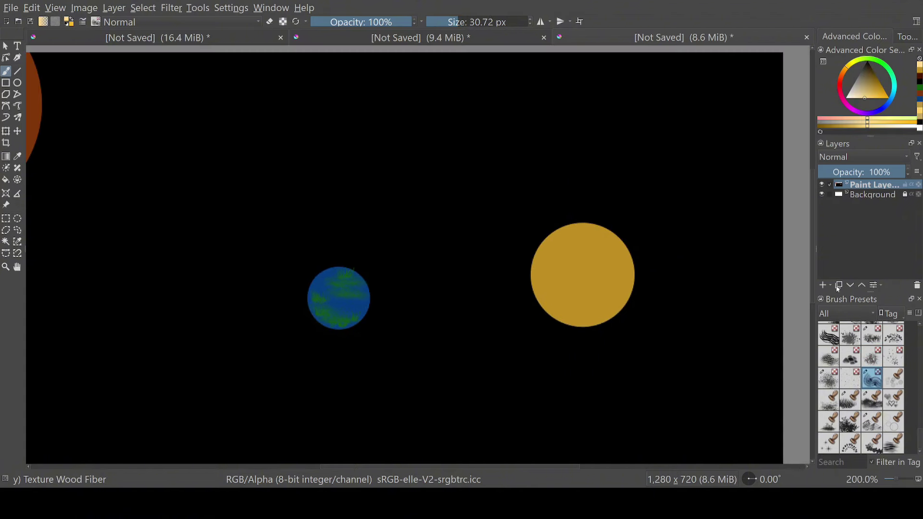
- Texture the yellow planet with pale veins using the Texture Crackles brush, and add dark cracks to the orange planet
left_click(894, 422)
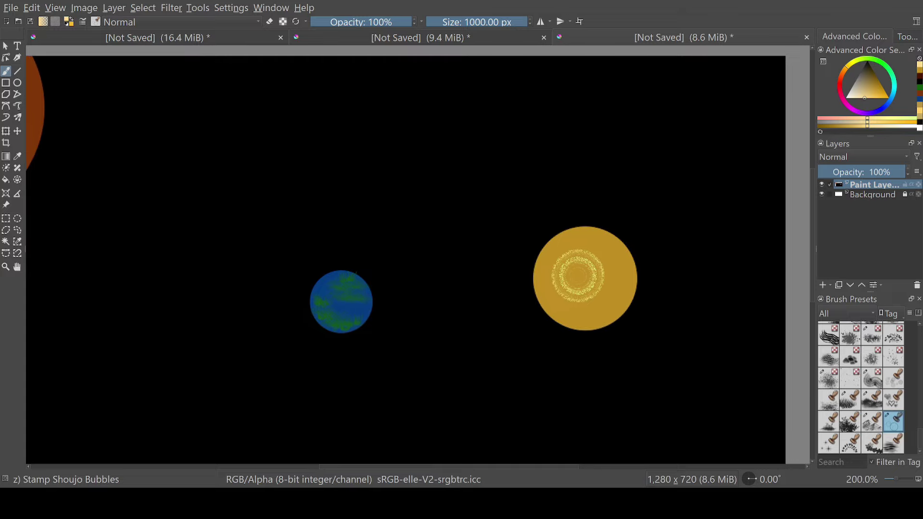
key("slash")
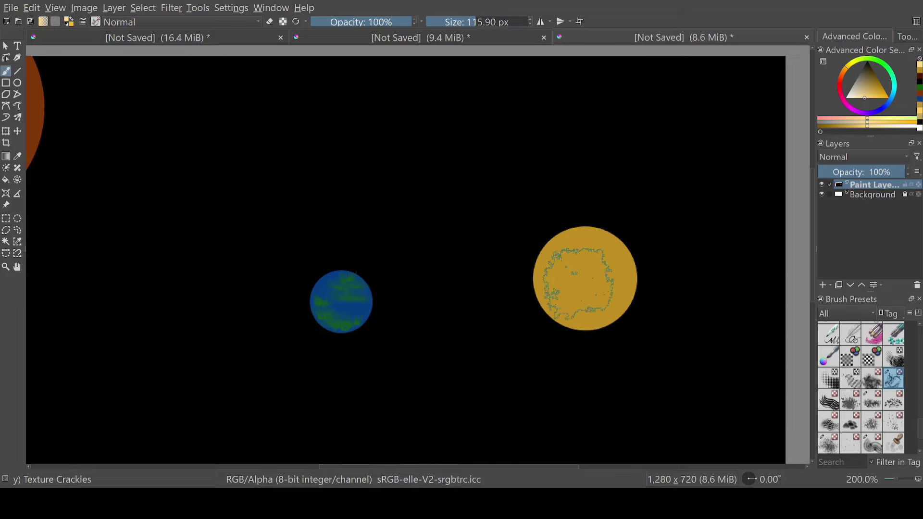
left_click(586, 280)
scroll(692, 399, "down", 1)
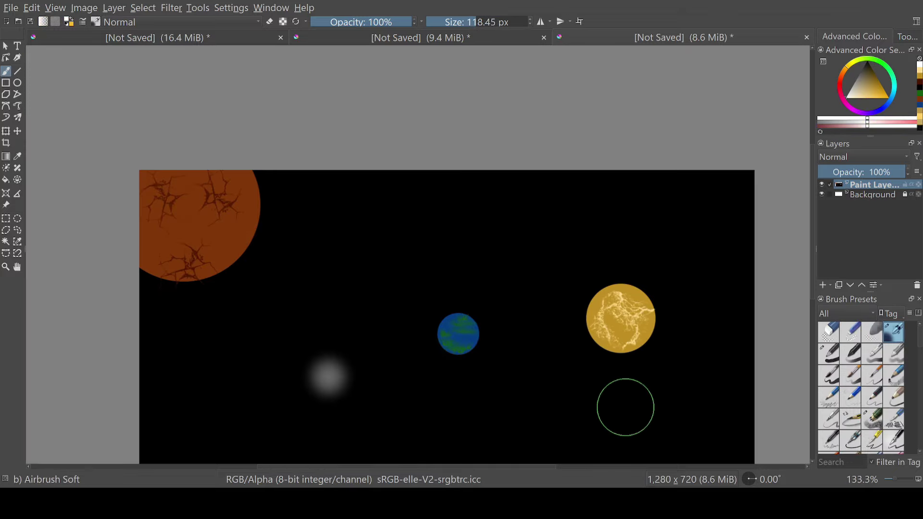
- Paint a solid white round planet below the orange one with the Basic-1 brush at 209.92 px
scroll(447, 317, "down", 2)
left_click(279, 375)
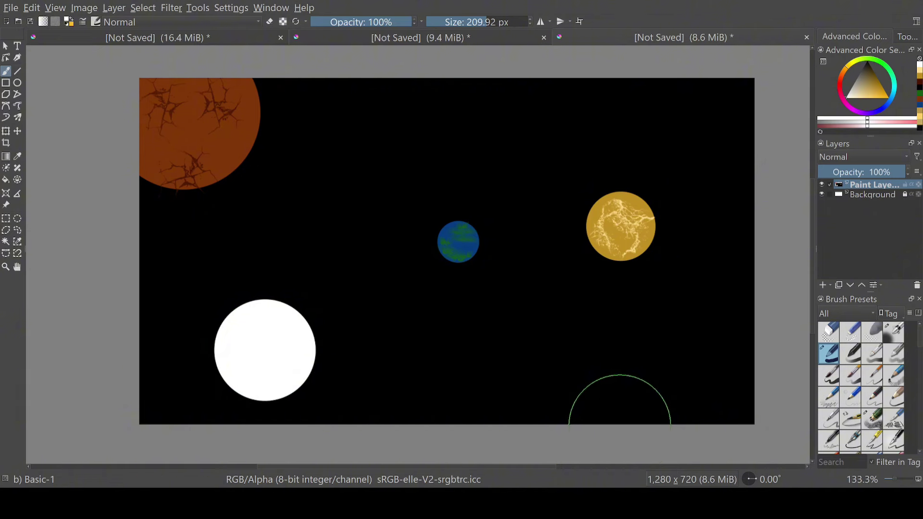
- Try smearing the white planet's edge into an arc with the Blender Knife Edge brush at 60 px
scroll(860, 384, "down", 3)
left_click(872, 418)
left_click_drag(313, 348, 274, 309)
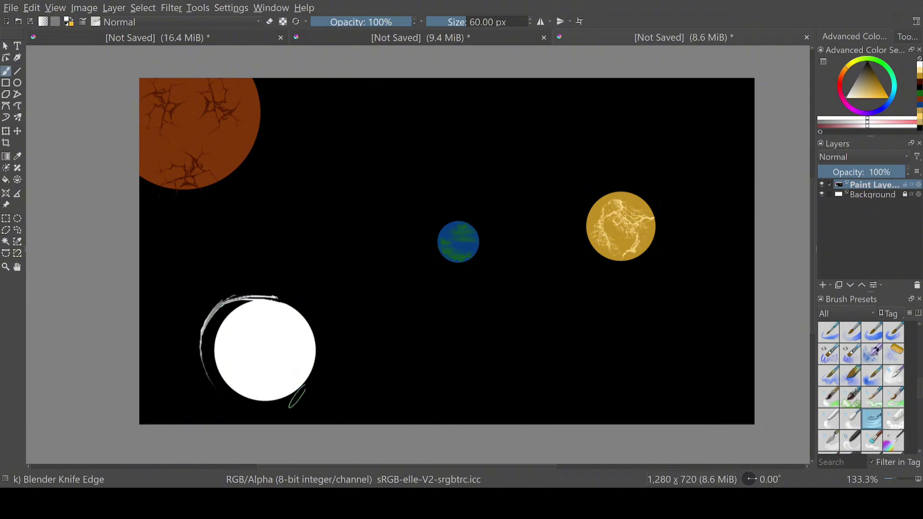
key("ctrl+z")
- Paint dark purple and blue nebula clouds across the black background with the WaterC Spread WideArea brush
left_click(894, 354)
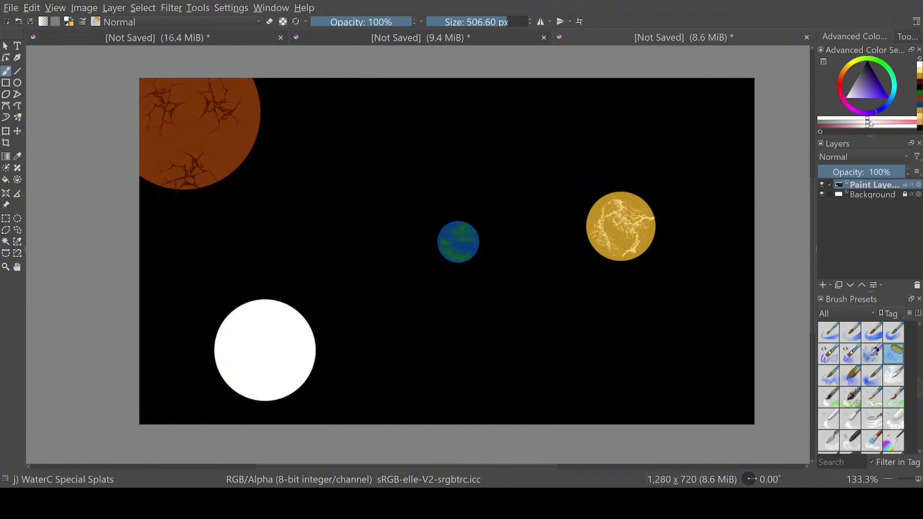
left_click(644, 132)
left_click(829, 375)
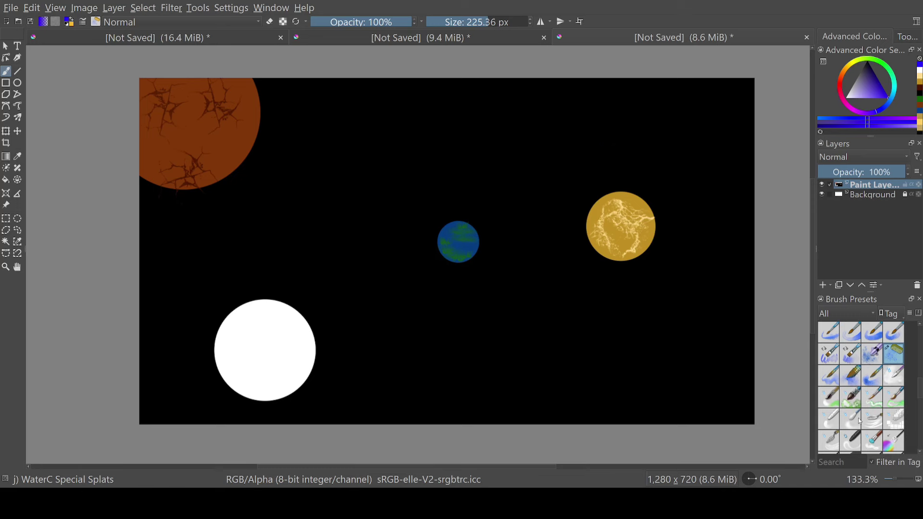
left_click(584, 358)
left_click(852, 375)
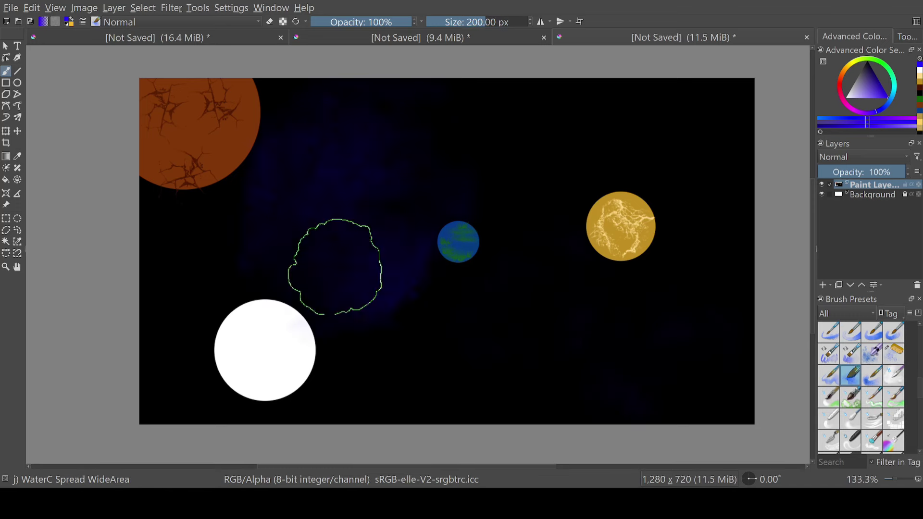
mouse_move(330, 278)
left_mouse_down()
mouse_move(742, 289)
mouse_move(550, 129)
left_mouse_up()
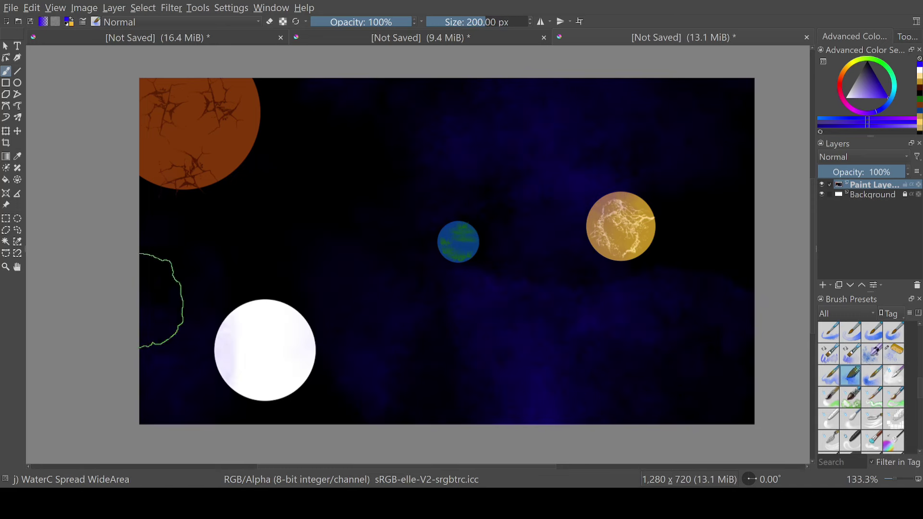
left_click(876, 112)
mouse_move(337, 159)
left_mouse_down()
mouse_move(526, 381)
mouse_move(716, 346)
left_mouse_up()
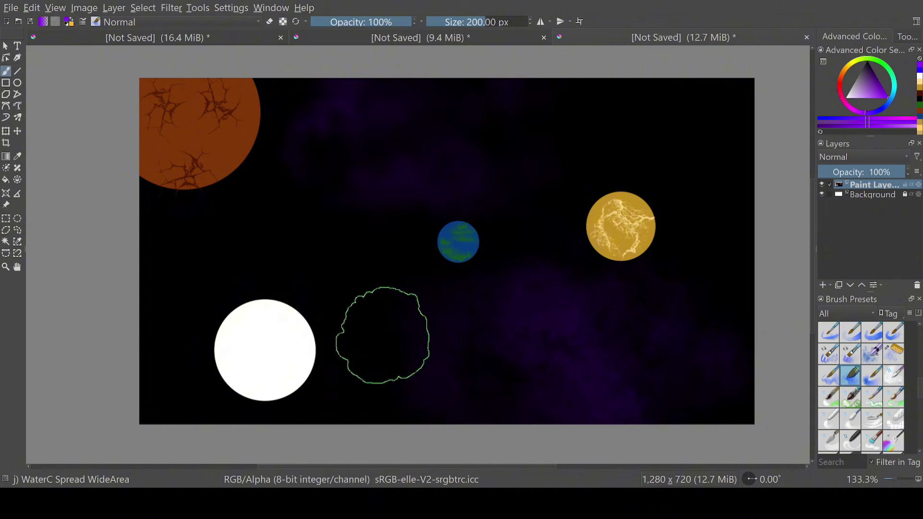
left_click(382, 335)
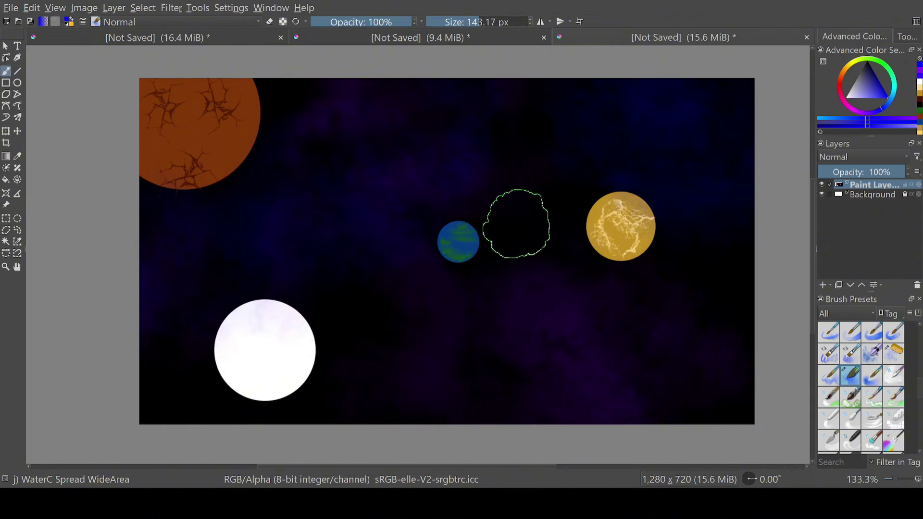
- Scatter yellow and orange stars across the sky with the Texture Starfield brush at 250 px
left_click(854, 62)
scroll(835, 447, "down", 10)
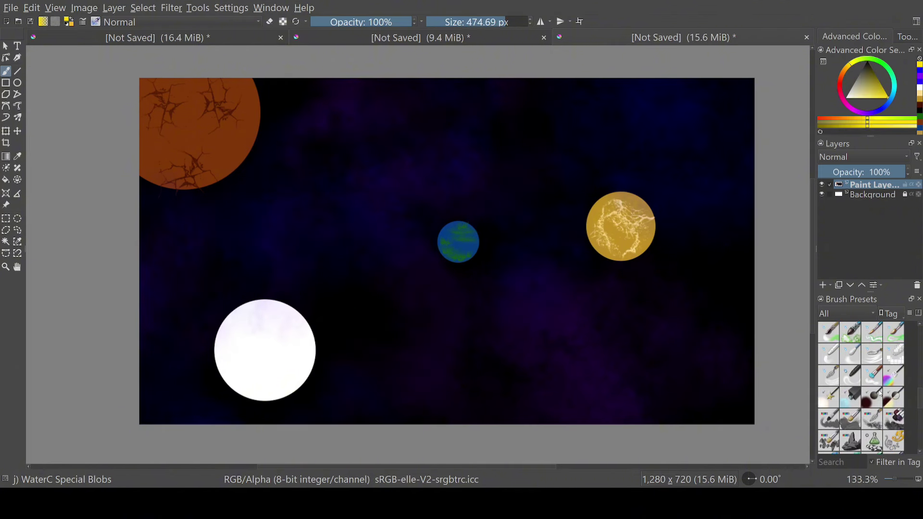
left_click(851, 378)
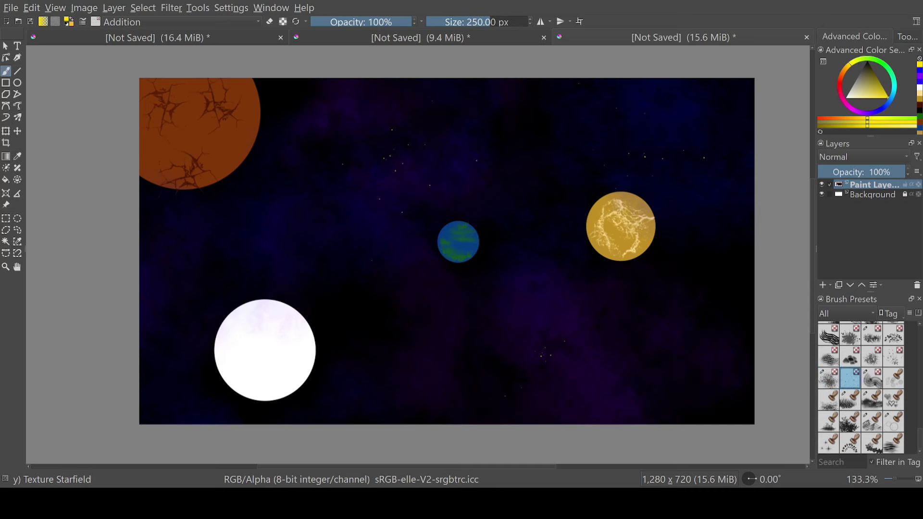
left_click_drag(264, 350, 439, 244)
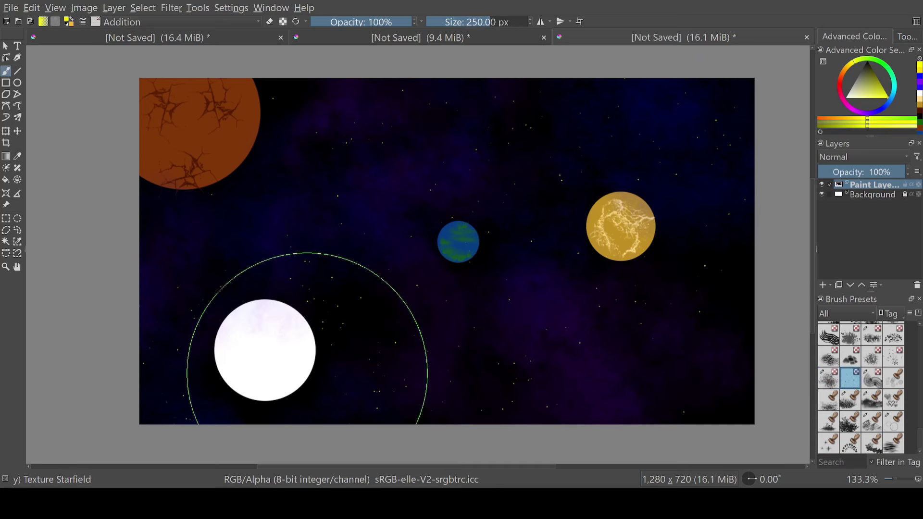
left_click(856, 103)
left_click_drag(356, 201, 329, 253)
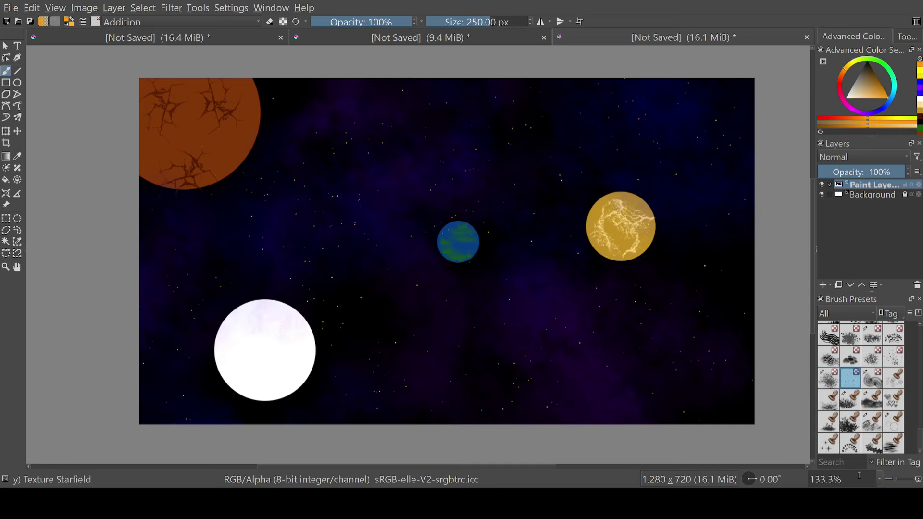
- Try tinting the planets and sky orange with the Adjust Color brush at 600 px
scroll(854, 385, "up", 5)
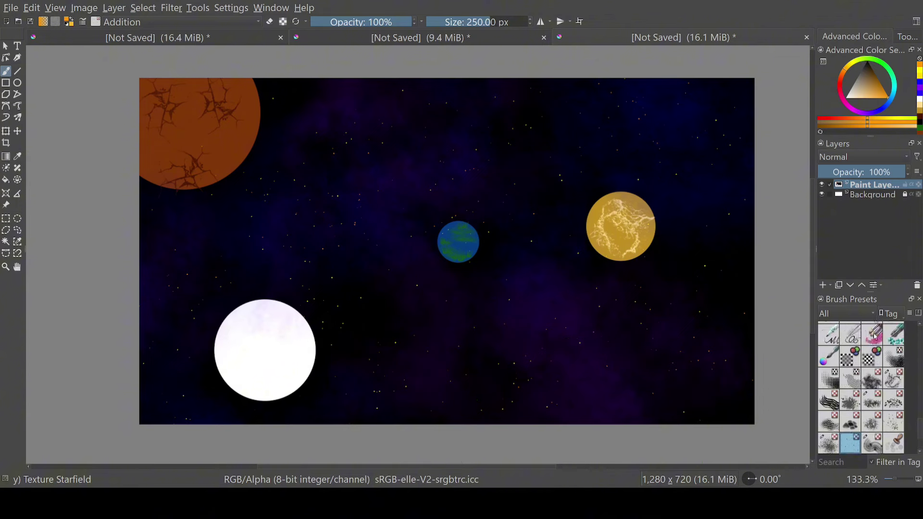
left_click(851, 378)
scroll(854, 371, "up", 3)
left_click(894, 378)
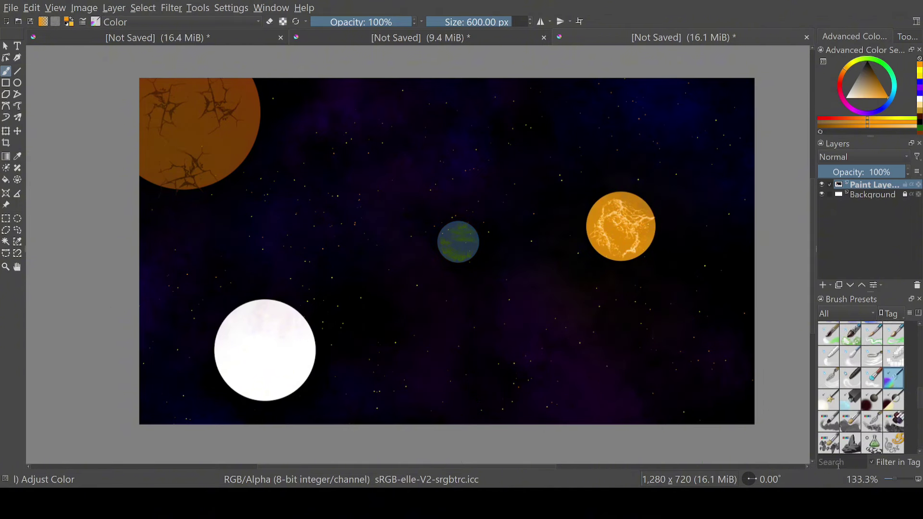
- Paint a glowing red nebula and a dim green one in the upper sky with Adjust Dodge, enlarging the brush to 646.70 px
left_click(851, 400)
left_click(829, 400)
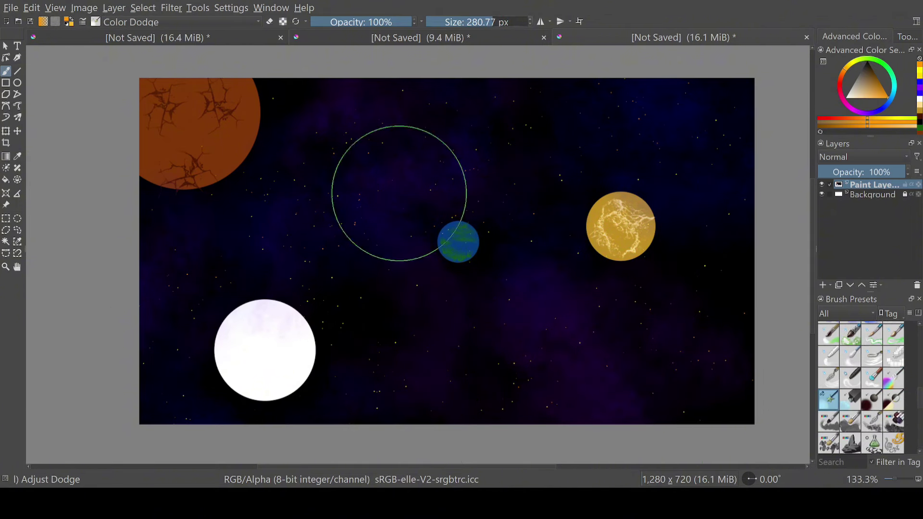
left_click_drag(462, 111, 522, 165)
left_click_drag(707, 121, 735, 130)
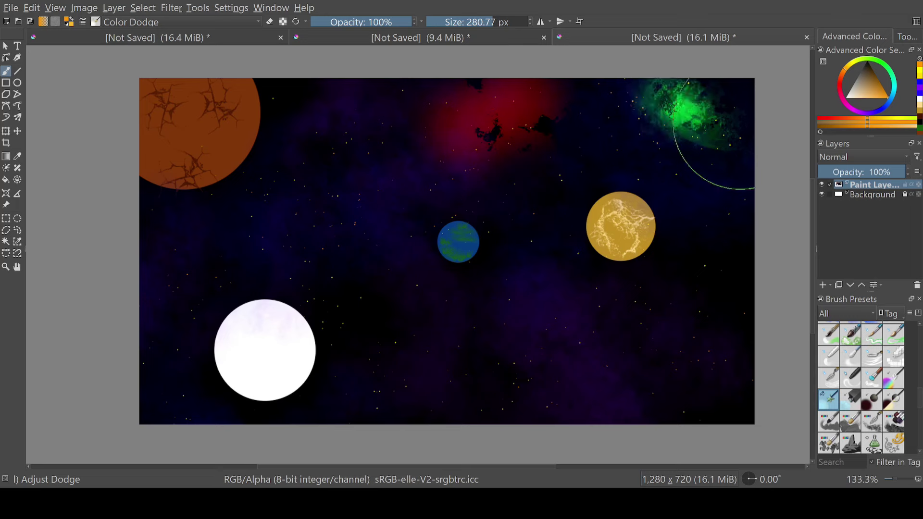
key("ctrl+z")
key("ctrl+z")
key("bracketright")
key("bracketright")
key("bracketright")
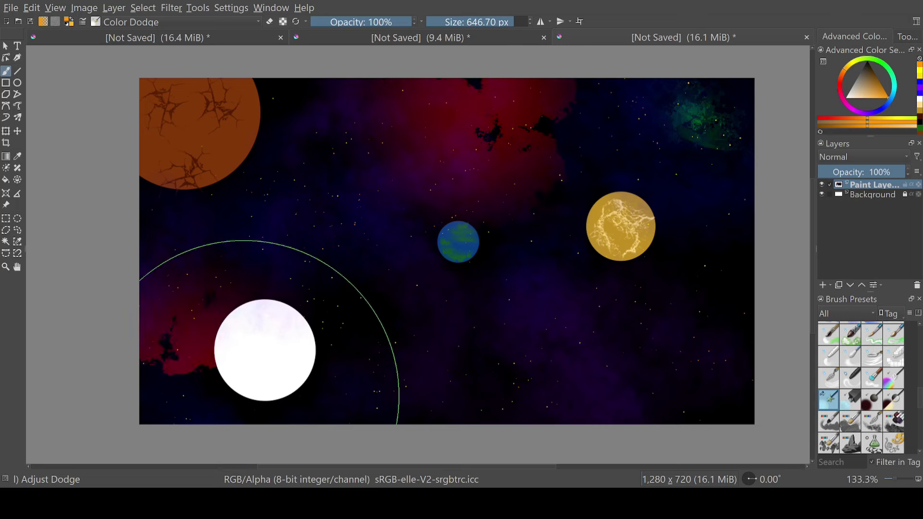
key("ctrl+z")
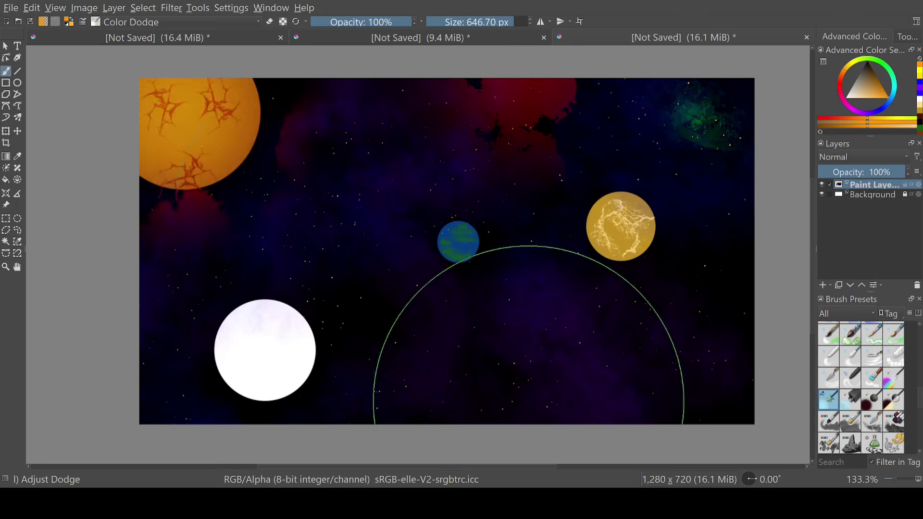
- Deepen the planets and nebulae with warm orange using the Adjust Multiply brush at 600 px
key("slash")
key("ctrl+z")
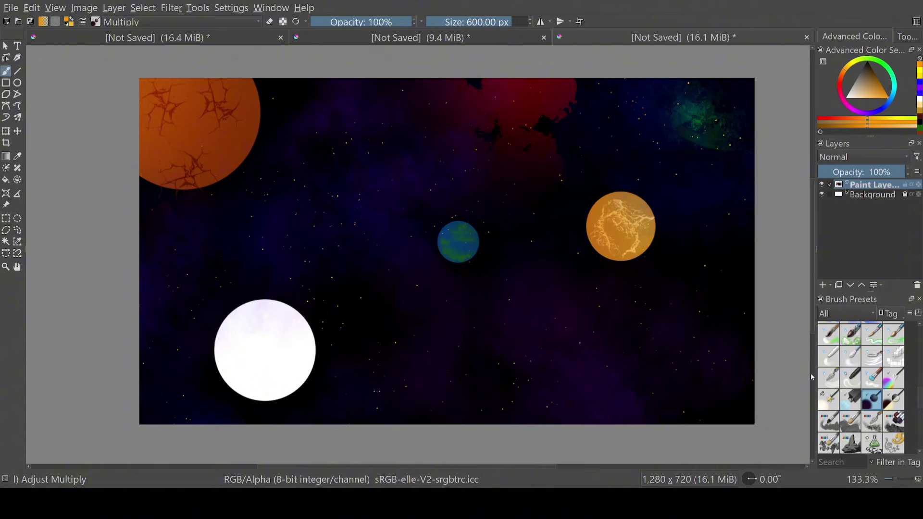
key("period")
key("comma")
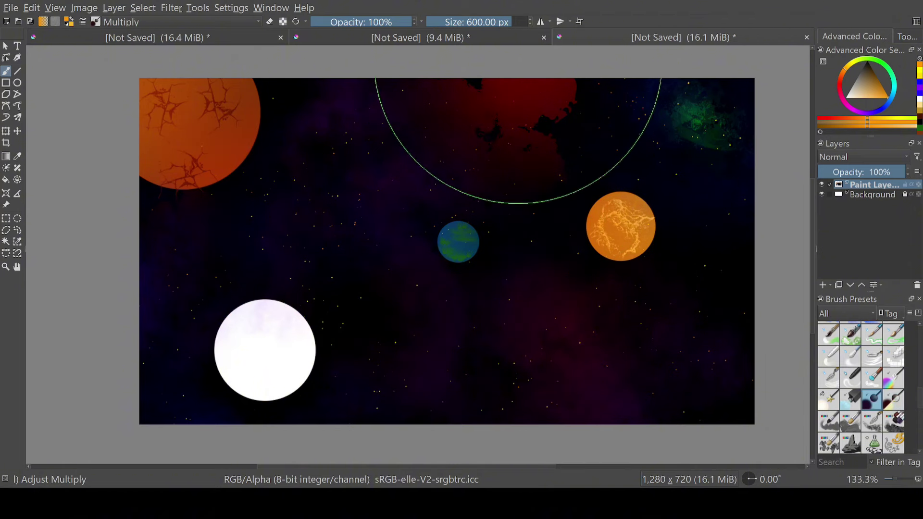
- Paint a tilted pale orange dust ring around the veined orange-yellow planet with the WaterC Special Blobs brush at 155.18 px
scroll(847, 417, "up", 3)
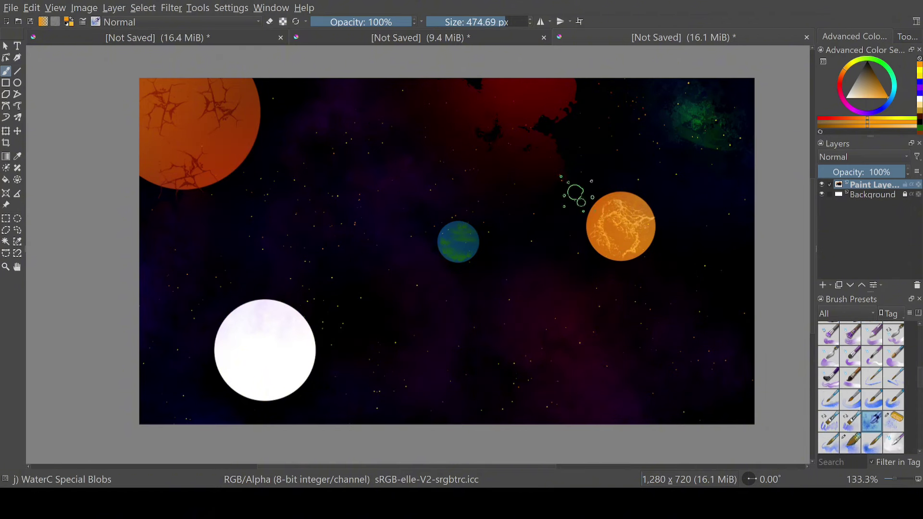
key("ctrl+z")
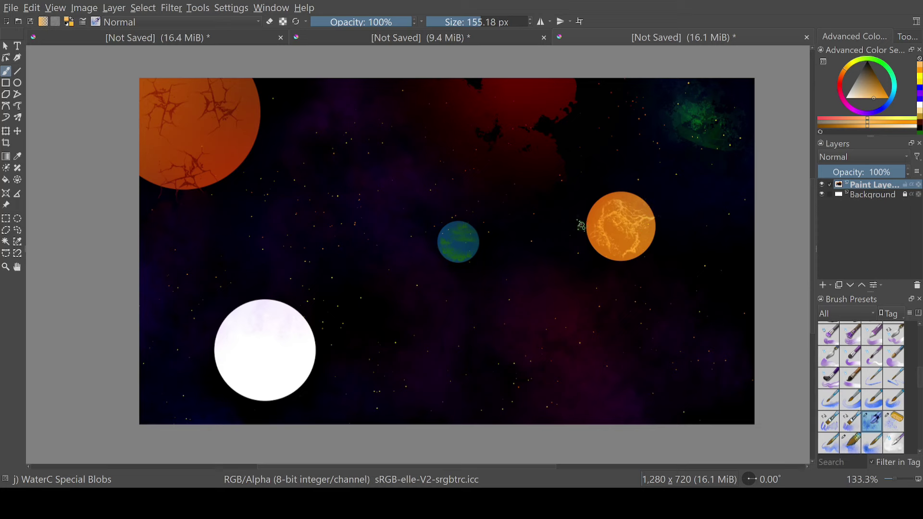
key("ctrl+z")
key("ctrl+shift+z")
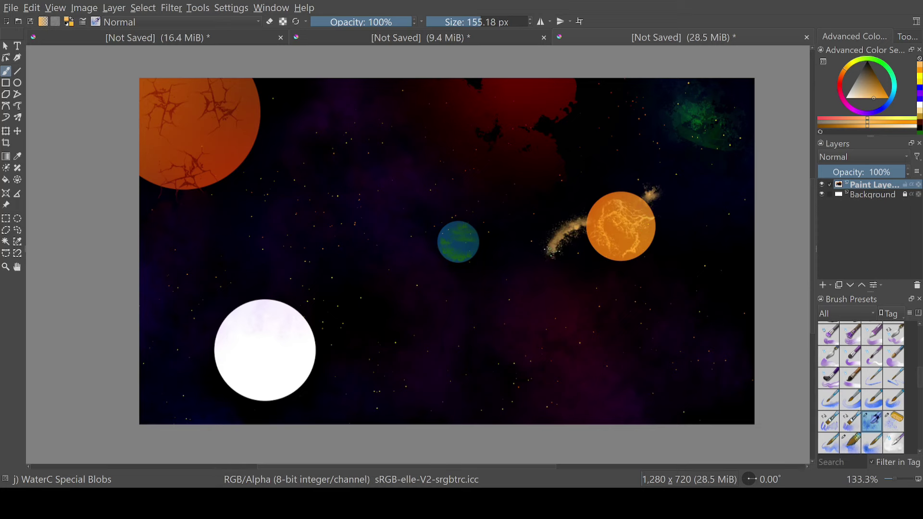
key("ctrl+shift+z")
key("ctrl+z")
key("ctrl+z")
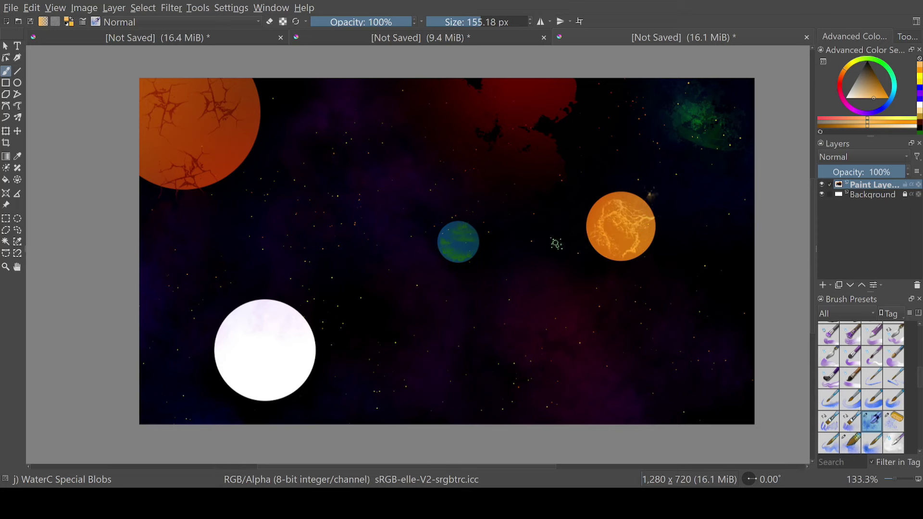
key("ctrl+shift+z")
scroll(646, 194, "up", 1)
scroll(543, 260, "down", 1)
key("ctrl+z")
key("ctrl+z")
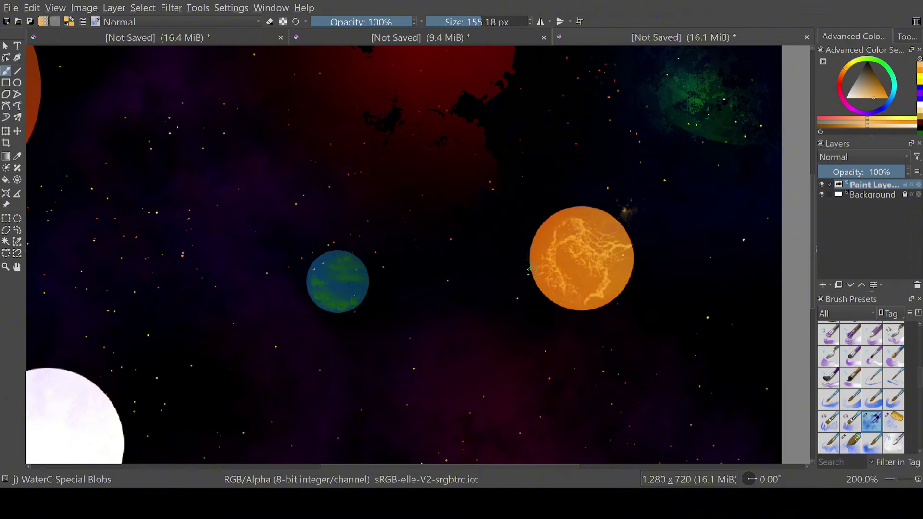
key("ctrl+shift+z")
key("ctrl+shift+z")
scroll(609, 329, "down", 1)
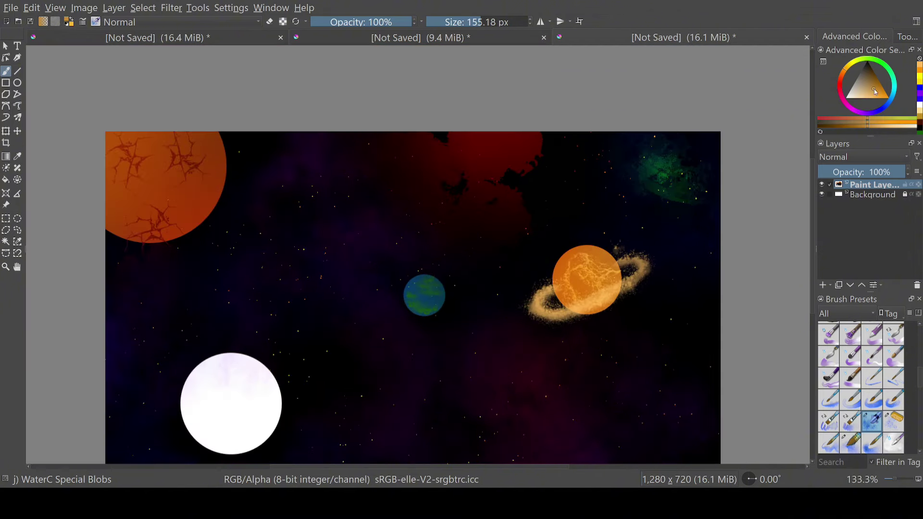
- Redo the pale orange dust ring as a narrow tilted band across the veined orange planet with the WaterC Special Blobs brush
scroll(563, 320, "up", 1)
scroll(625, 308, "down", 1)
scroll(636, 302, "up", 1)
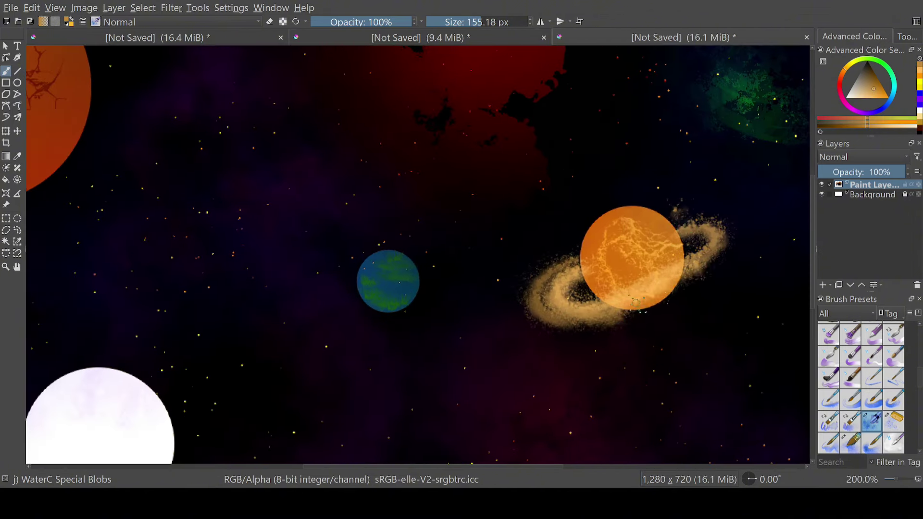
scroll(697, 286, "down", 1)
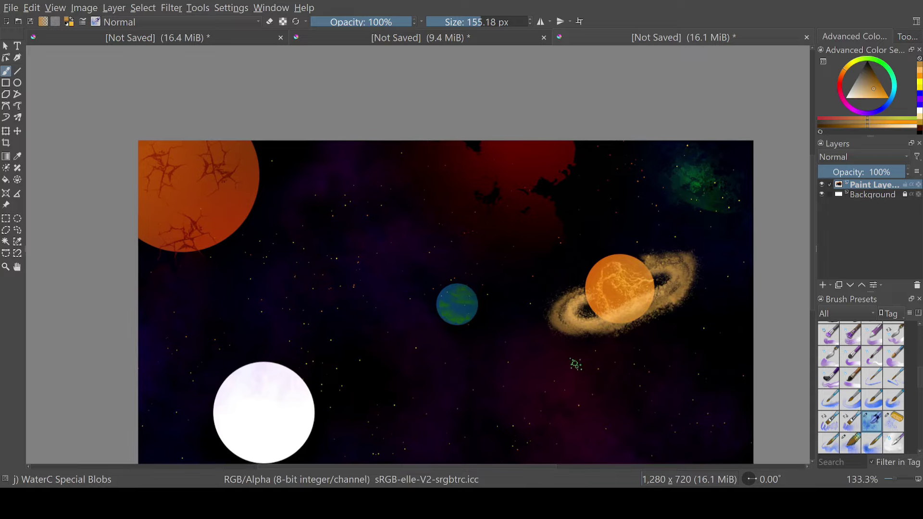
key("ctrl+z")
scroll(672, 279, "up", 2)
left_click_drag(552, 284, 553, 268)
scroll(553, 268, "down", 1)
mouse_move(575, 300)
left_mouse_down()
mouse_move(731, 269)
mouse_move(568, 303)
left_mouse_up()
scroll(584, 428, "down", 1)
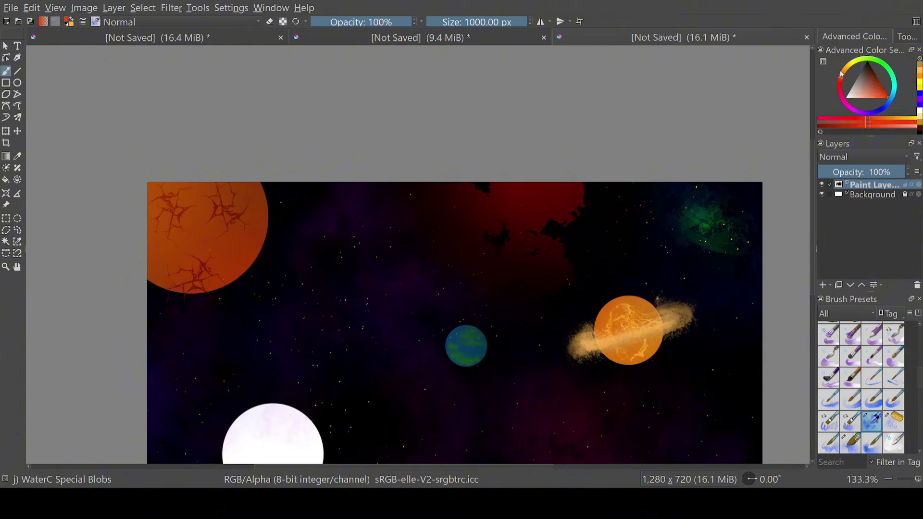
- Add a faint orange haze beside the large cracked planet's lower edge with the WaterC Flat Big-Grain Tilt brush at 200 px
mouse_move(240, 197)
left_mouse_down()
mouse_move(206, 226)
mouse_move(270, 313)
left_mouse_up()
key("ctrl+z")
key(".")
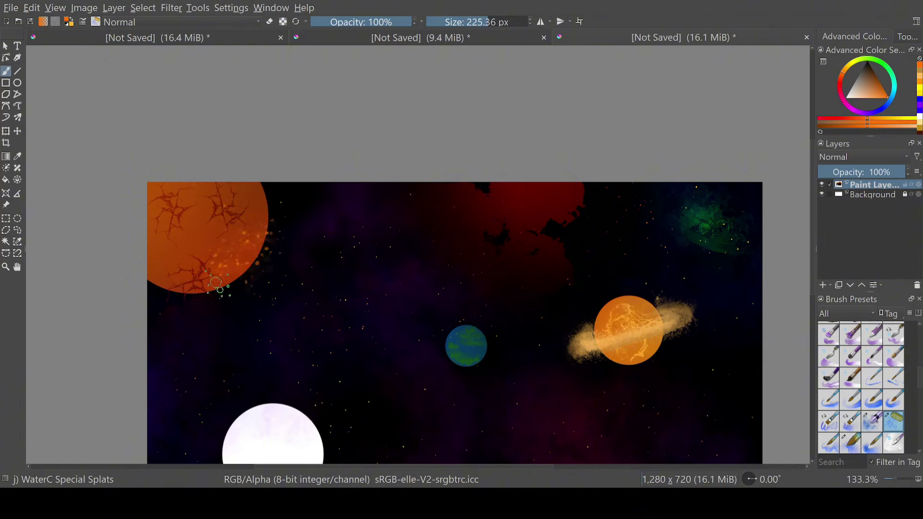
left_click_drag(245, 257, 274, 265)
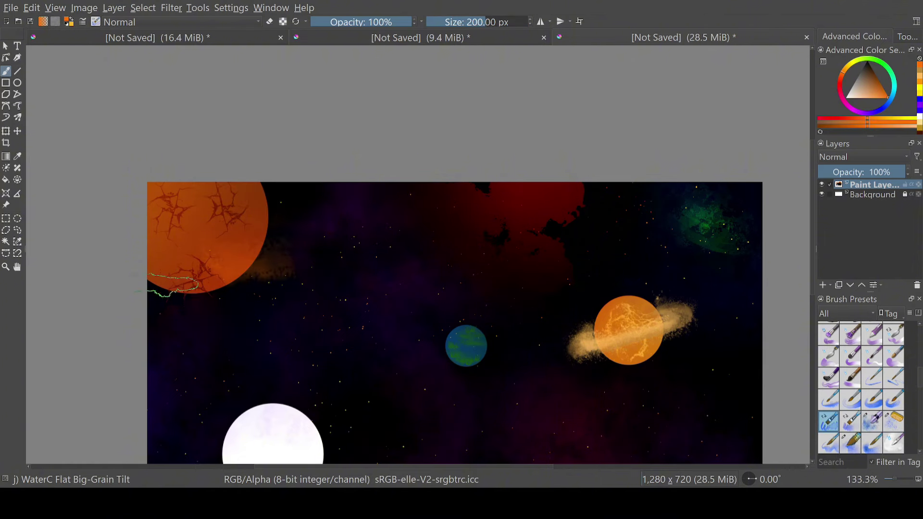
- Paint a yellow comet with a grainy tail and a star-shaped head below the ringed planet
left_click_drag(568, 432, 642, 433)
key("ctrl+z")
left_click_drag(399, 434, 560, 423)
key("ctrl+z")
- Try texturing the large cracked planet with the WaterC Water-Pattern brush at 200 px
scroll(889, 399, "down", 5)
key("/")
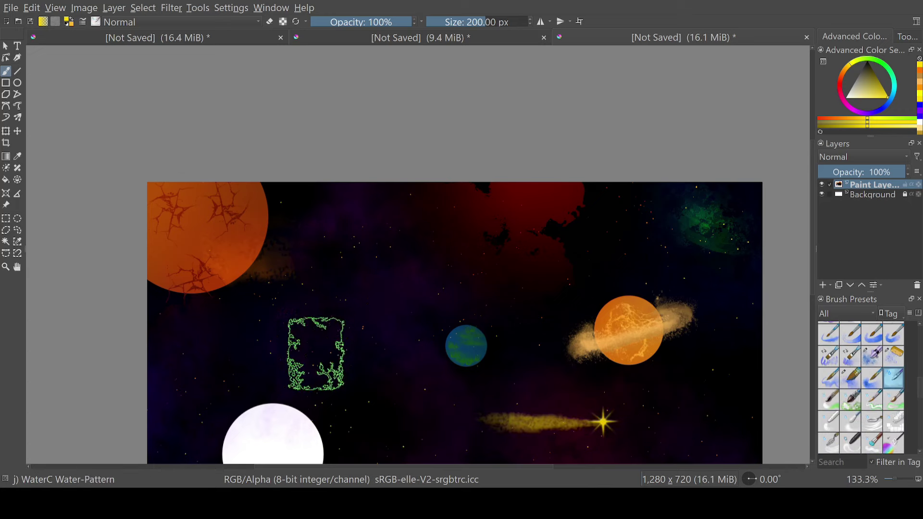
mouse_move(313, 355)
left_mouse_down()
mouse_move(230, 226)
mouse_move(179, 243)
mouse_move(237, 266)
mouse_move(213, 295)
left_mouse_up()
scroll(279, 272, "up", 1)
scroll(279, 272, "down", 1)
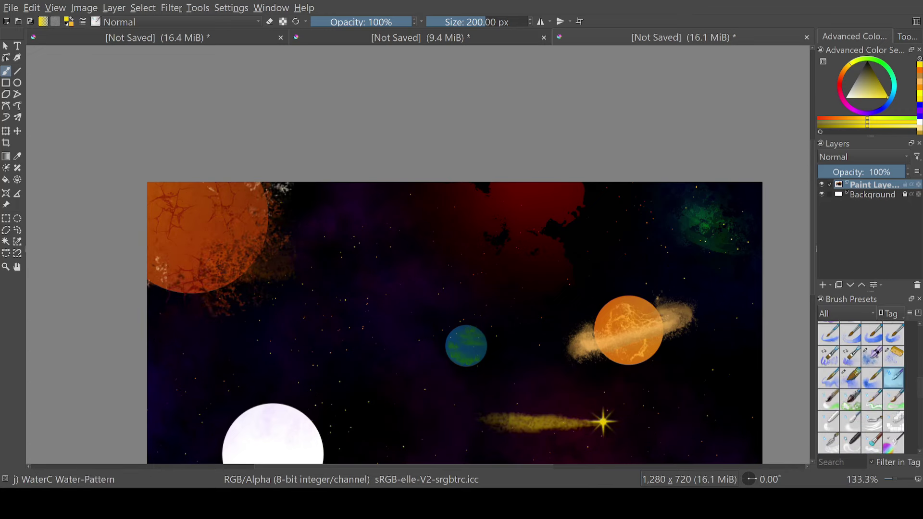
- Try red-orange strokes over the large cracked planet with the Texture Hair brush at 70 px
scroll(857, 447, "down", 5)
left_click(856, 446)
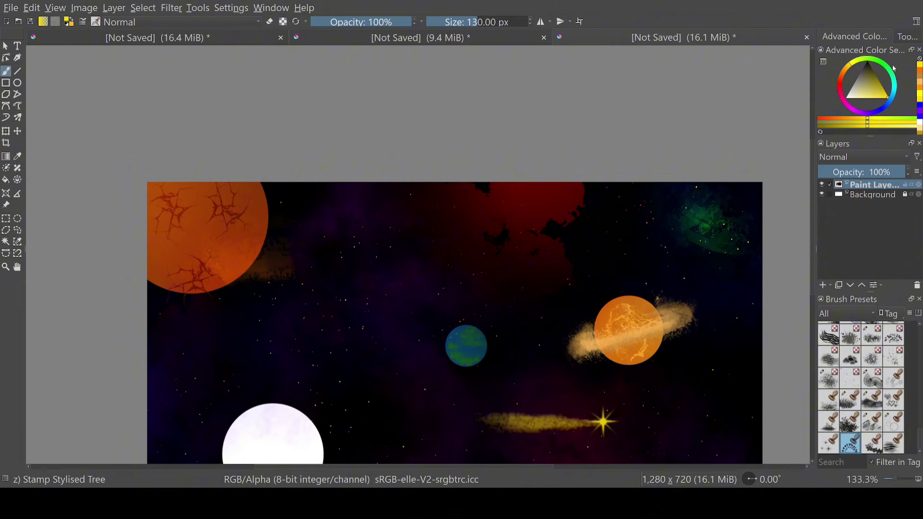
key("/")
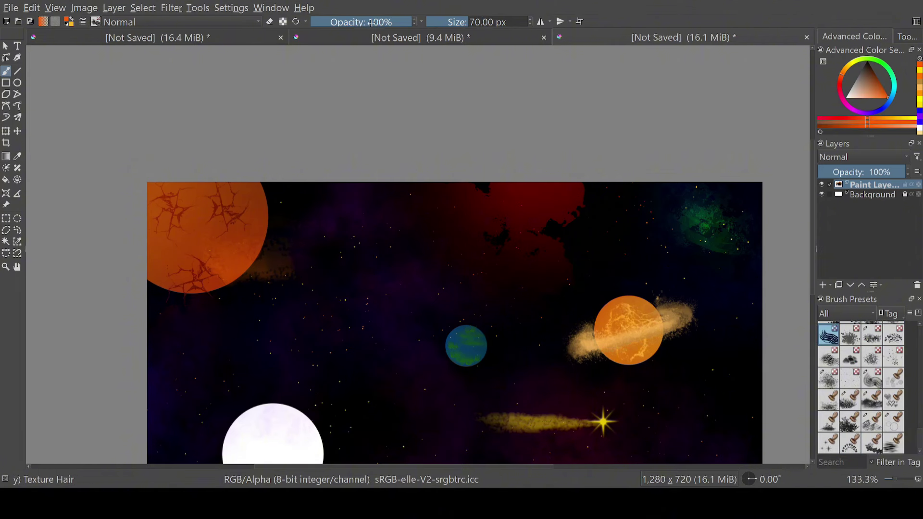
left_click_drag(164, 241, 280, 371)
key("ctrl+z")
left_click_drag(288, 226, 221, 295)
key("ctrl+z")
- Try orange marks with the Texture Wood Fiber brush at 30.72 px and the Stamp Grass brush at 85.94 px
key("/")
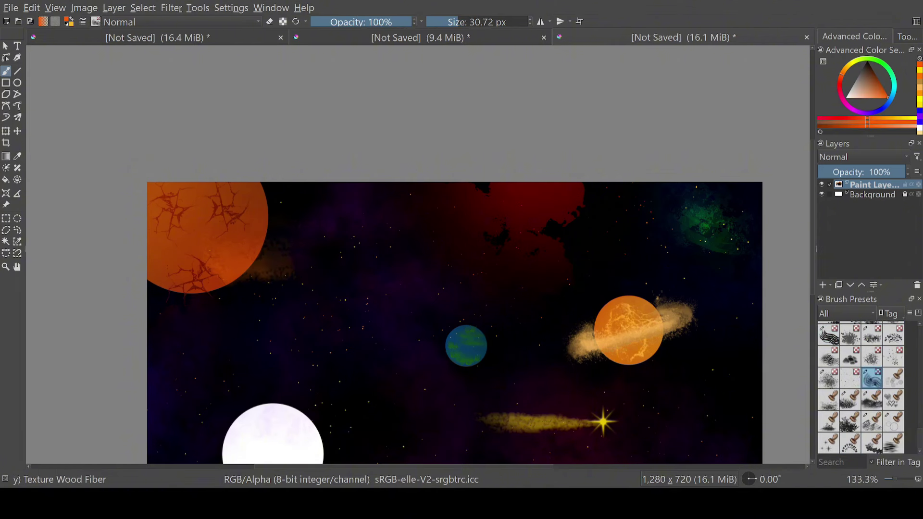
key("ctrl+z")
key("/")
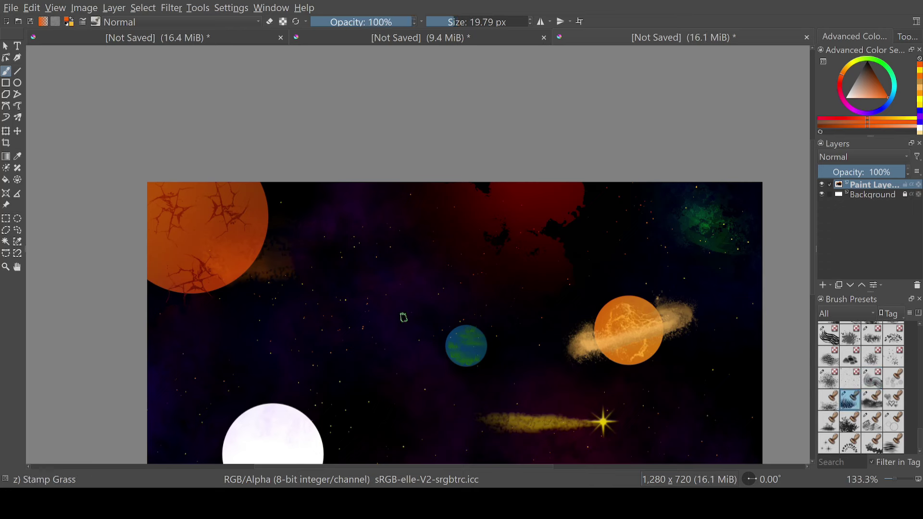
key("ctrl+z")
right_click(278, 289)
left_click(560, 21)
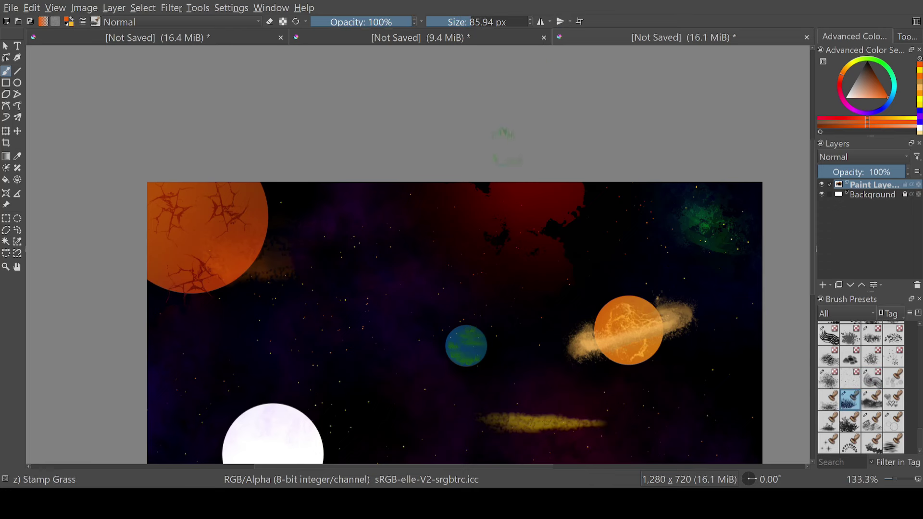
key("ctrl+shift+z")
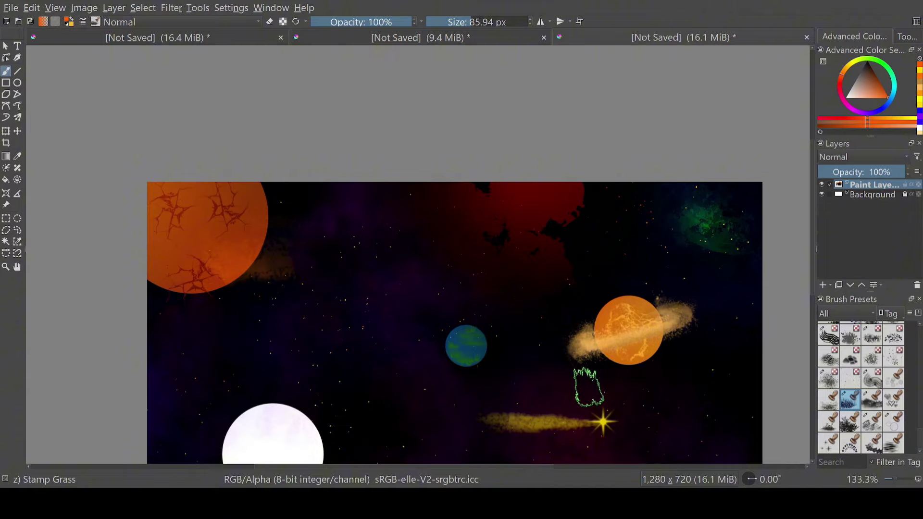
- Try stamping orange foliage at the edge of the large planet with the Stamp Leaves brush at 165 px
key("comma")
key("comma")
key("comma")
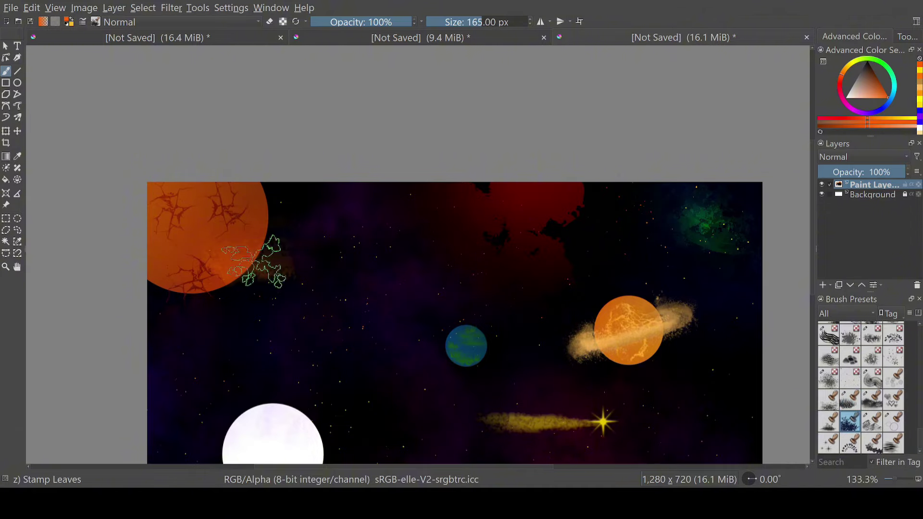
key("ctrl+z")
- Stamp a faint orange cloud texture around the large cracked planet with Stamp Floor at 615.29 px and 25% opacity
left_click_drag(392, 17, 323, 22)
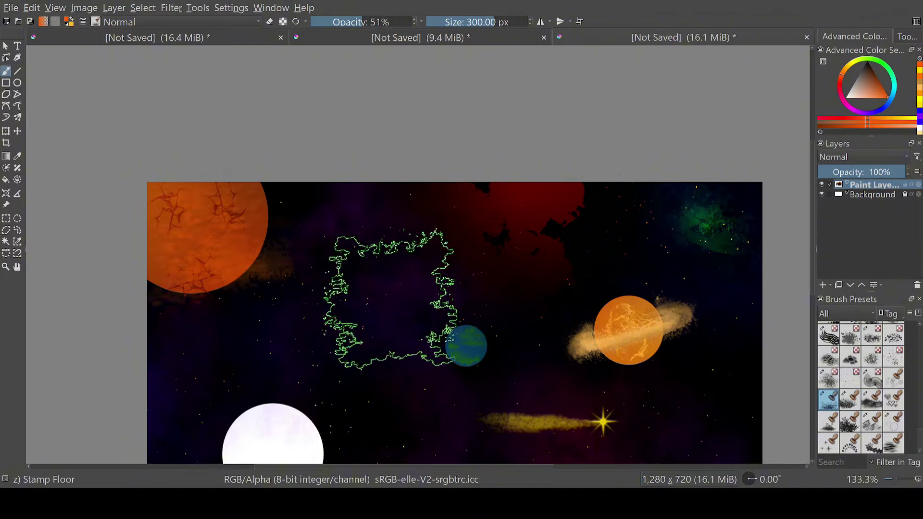
key("bracketright")
key("bracketright")
key("bracketright")
left_click(356, 22)
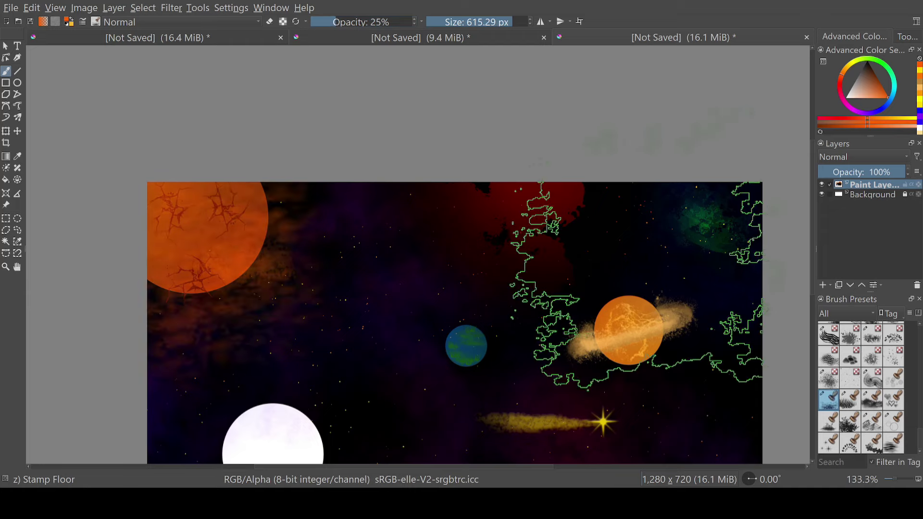
left_click(159, 173)
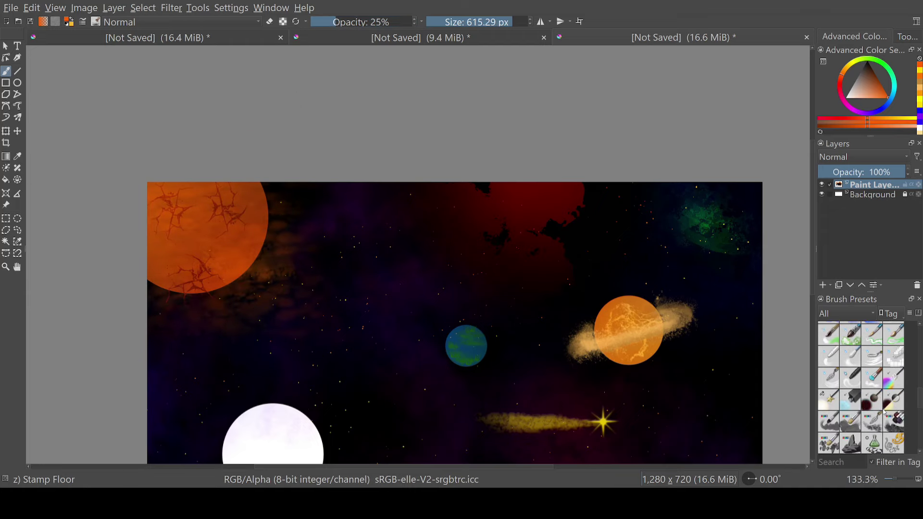
- Try shading the planets with Adjust Overlay Burn at 600 px and Adjust Dodge at 646.70 px
key("slash")
left_click(858, 409)
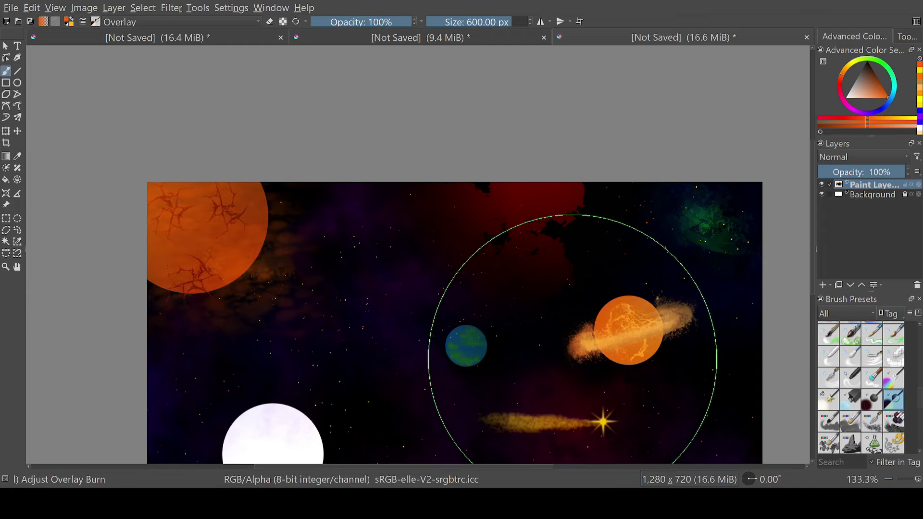
key("comma")
key("ctrl+z")
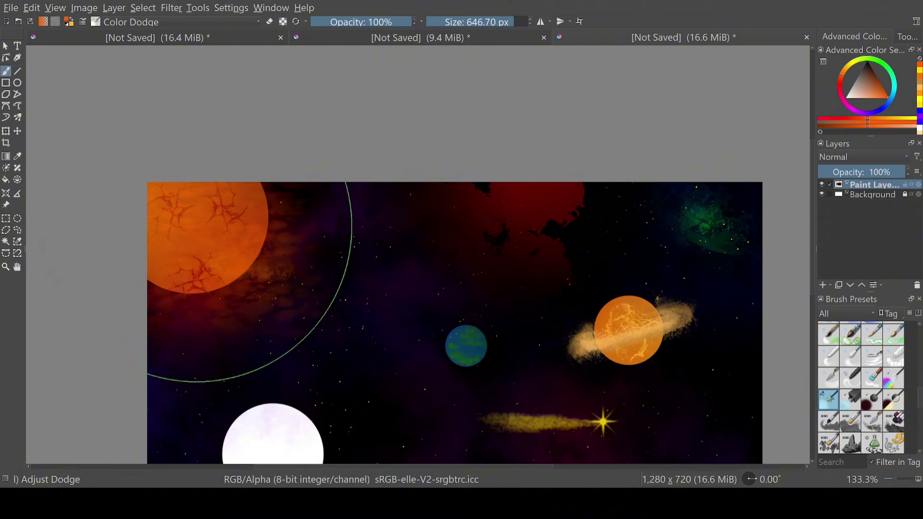
key("ctrl+z")
scroll(810, 311, "down", 3)
left_click(828, 378)
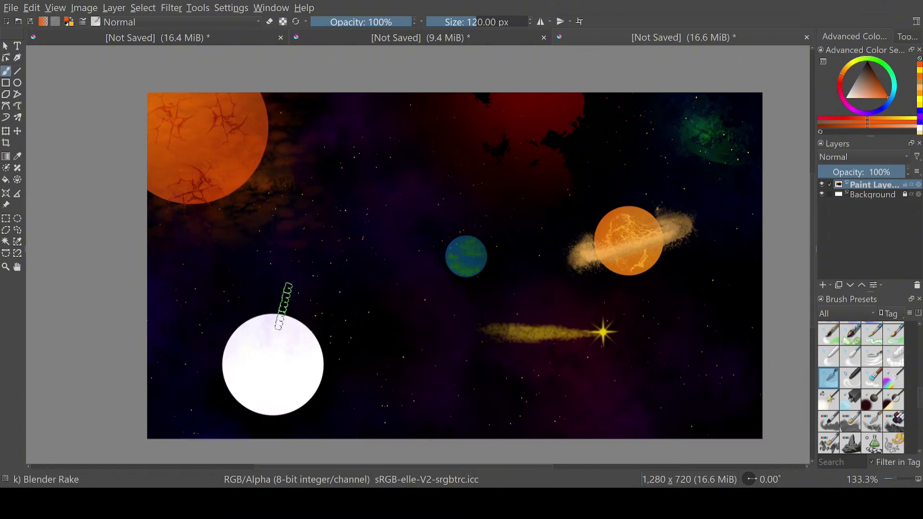
- Stamp a black disc in the centre of the white planet with the Basic-1 brush at 155.18 px
key("d")
key("slash")
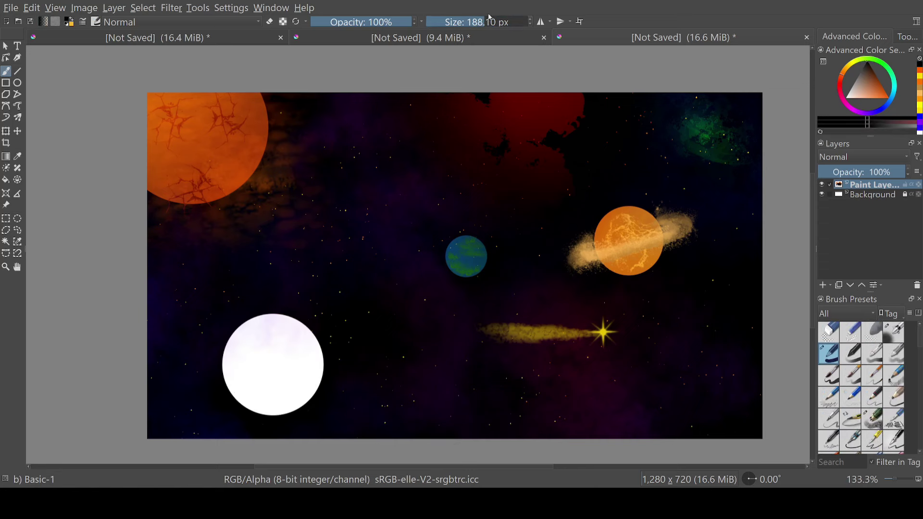
left_click_drag(490, 17, 480, 18)
left_click(273, 365)
scroll(404, 387, "up", 3)
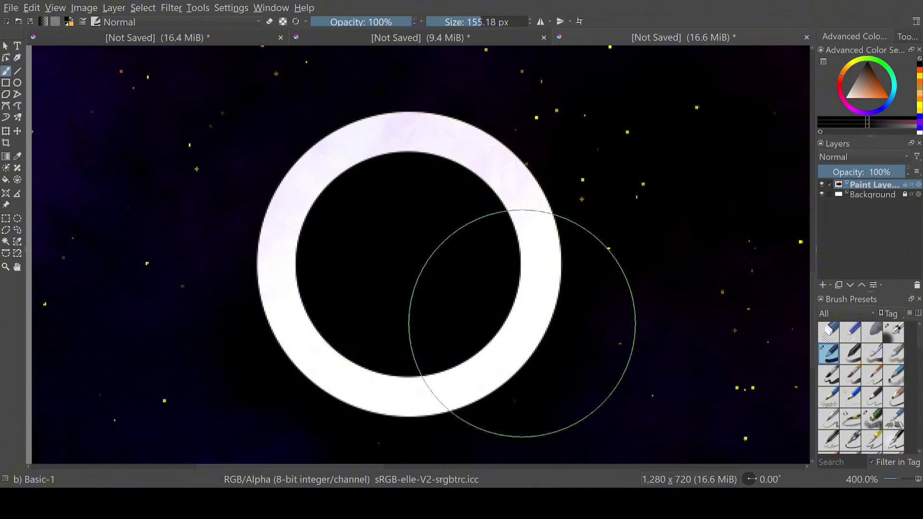
- Outline the white planet with a red-orange circle using the Ellipse tool and Texture Wood Fiber at 30.72 px and 58% opacity
key("slash")
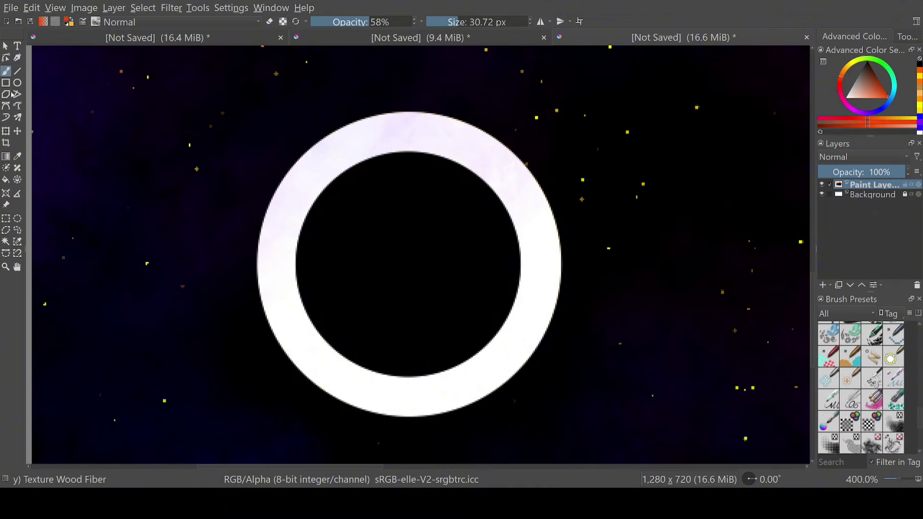
left_click(18, 83)
left_click_drag(250, 108, 561, 415)
scroll(373, 371, "down", 2)
- Try drawing out from the black hole with the Blender Knife Edge brush at 60 px
left_click(894, 418)
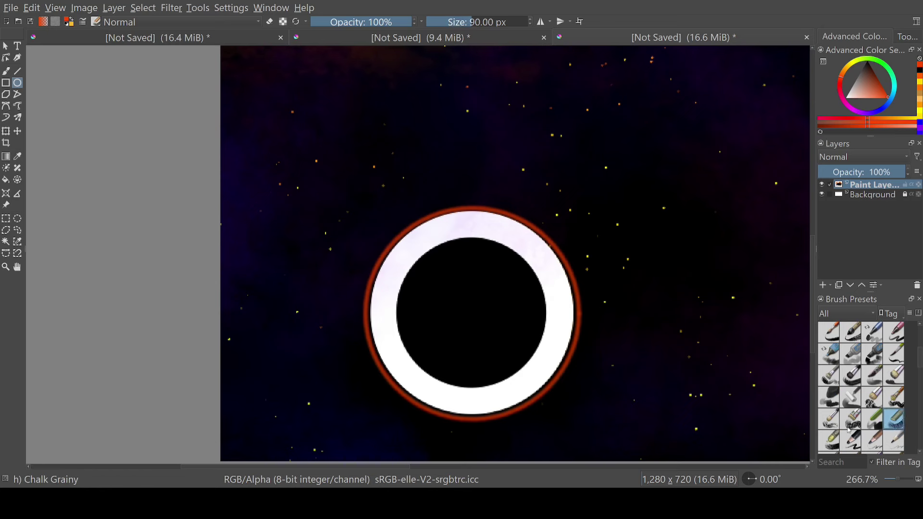
scroll(850, 430, "down", 3)
left_click(872, 419)
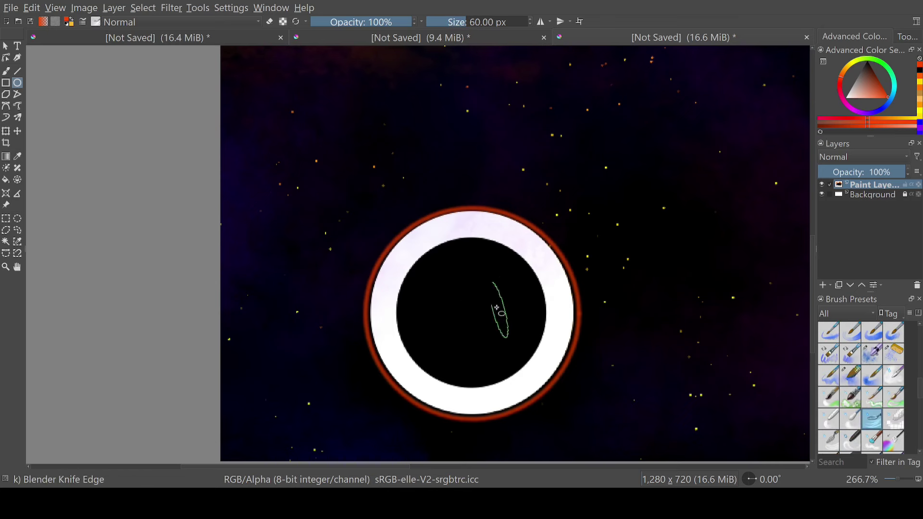
left_click_drag(497, 307, 656, 293)
key("ctrl+z")
left_click_drag(556, 258, 700, 258)
key("ctrl+z")
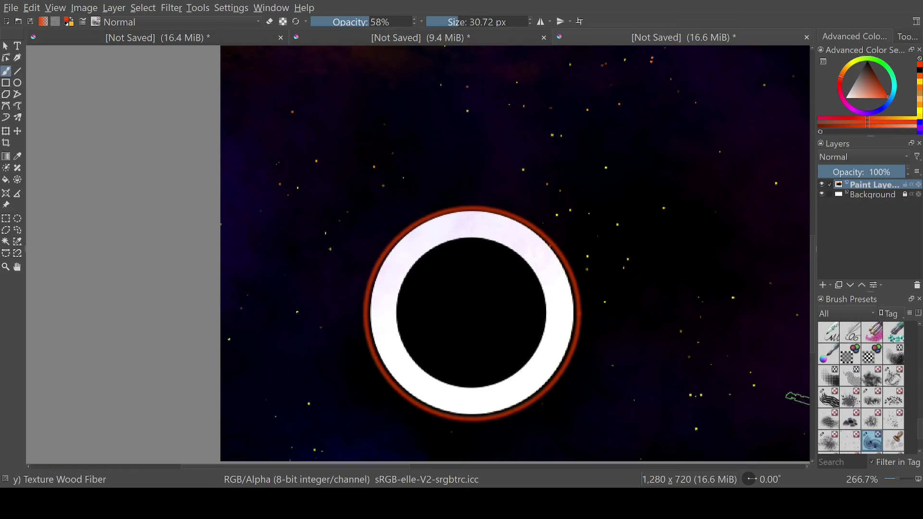
- Try a red-orange stroke across the black hole's ring with Texture Wood Fiber at 58% opacity, and switch to Texture Hair
left_click_drag(380, 277, 274, 372)
key("ctrl+z")
left_click(829, 400)
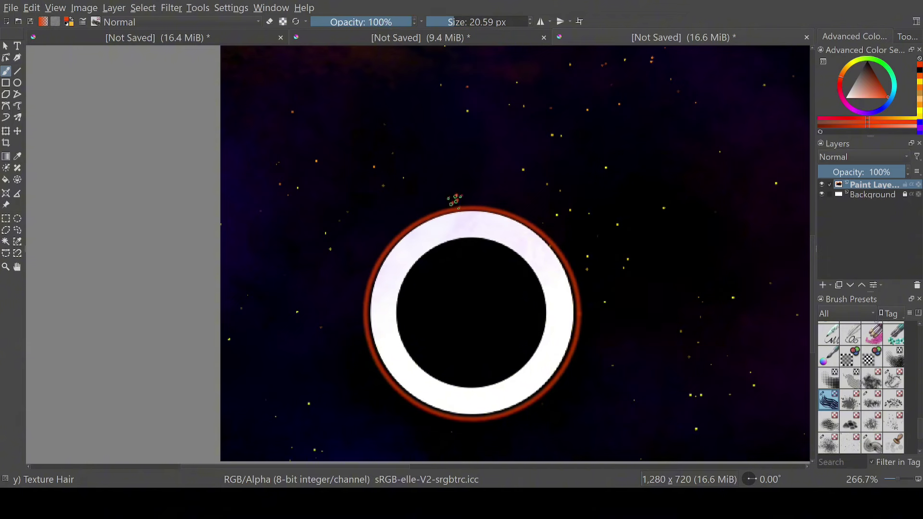
- Try out the Wet Knife, Ink-8 Sumi-e, RGBA 04 Impasto and Distort Grow brush presets near the black hole
scroll(902, 388, "down", 5)
left_click(893, 400)
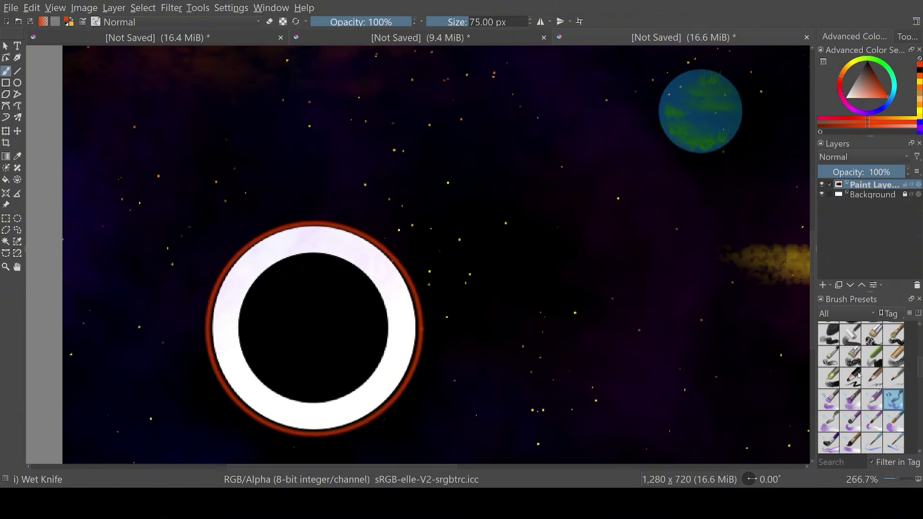
scroll(860, 376, "up", 3)
left_click(872, 407)
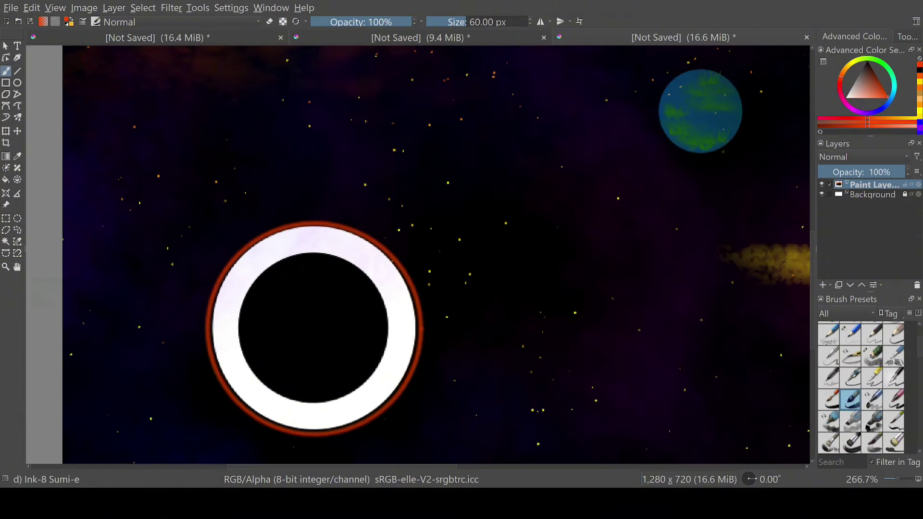
scroll(860, 385, "down", 5)
left_click(876, 422)
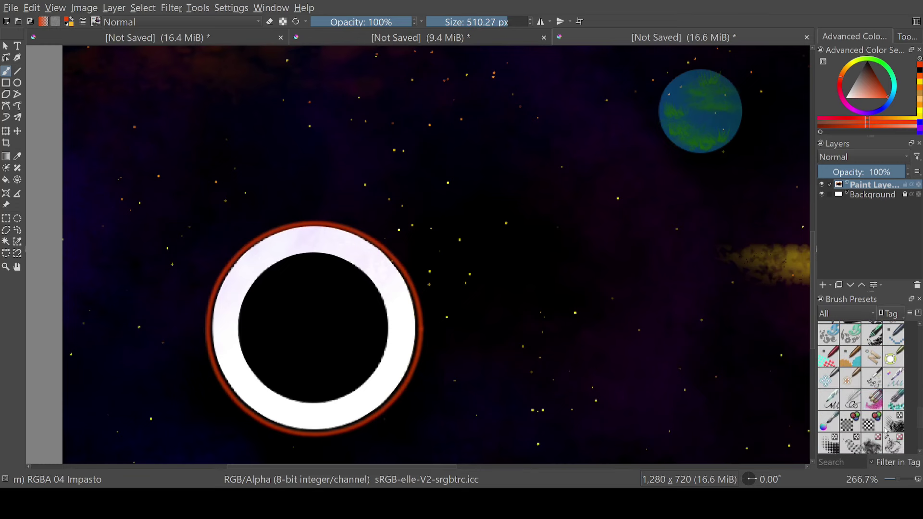
left_click(893, 357)
- Smear the black hole's white and red rings outward into tilted points on both sides with Blender Knife Edge at 60 px
key("1")
scroll(884, 385, "up", 4)
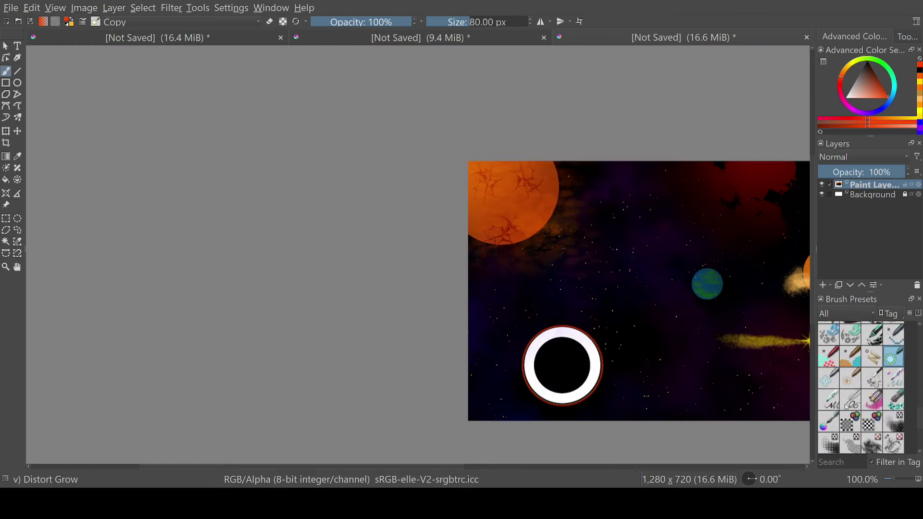
scroll(861, 384, "down", 1)
scroll(861, 384, "up", 1)
left_click(872, 357)
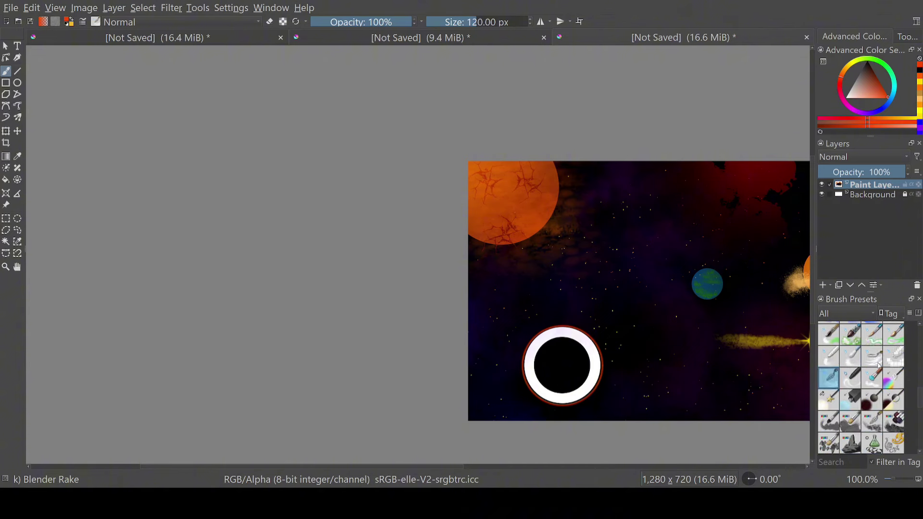
scroll(600, 387, "up", 2)
left_click_drag(448, 350, 404, 369)
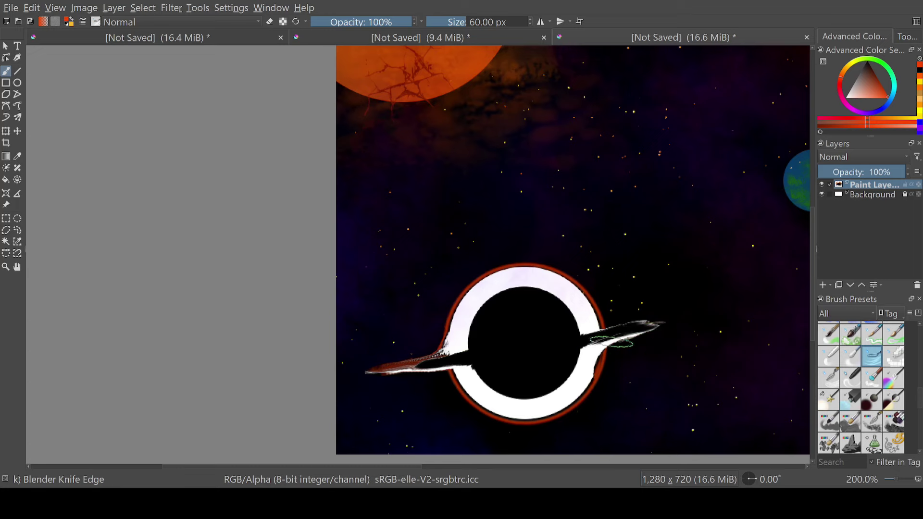
- Soften the smeared points on both sides of the black hole with the Blender Blur brush at 12.39 px
key("slash")
scroll(593, 331, "up", 2)
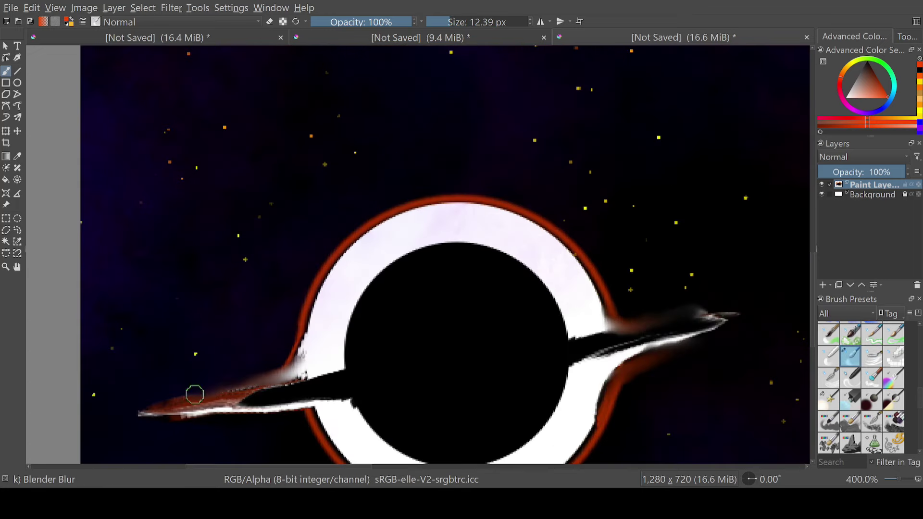
left_click_drag(195, 394, 288, 380)
mouse_move(634, 337)
left_mouse_down()
mouse_move(700, 330)
mouse_move(740, 313)
left_mouse_up()
- Outline a tilted red-orange ring across the black hole with Basic-1 at 3.12 px and 66% opacity
scroll(861, 385, "up", 5)
left_click(828, 355)
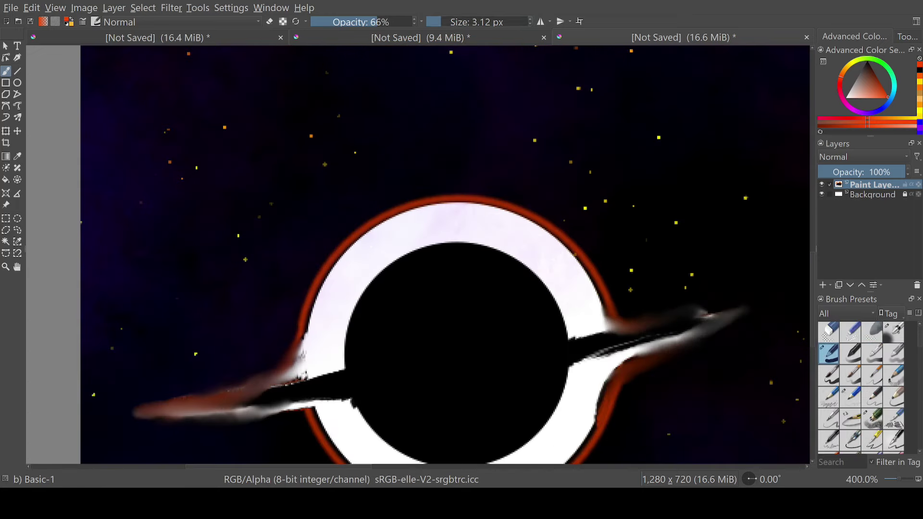
left_click_drag(300, 416, 291, 372)
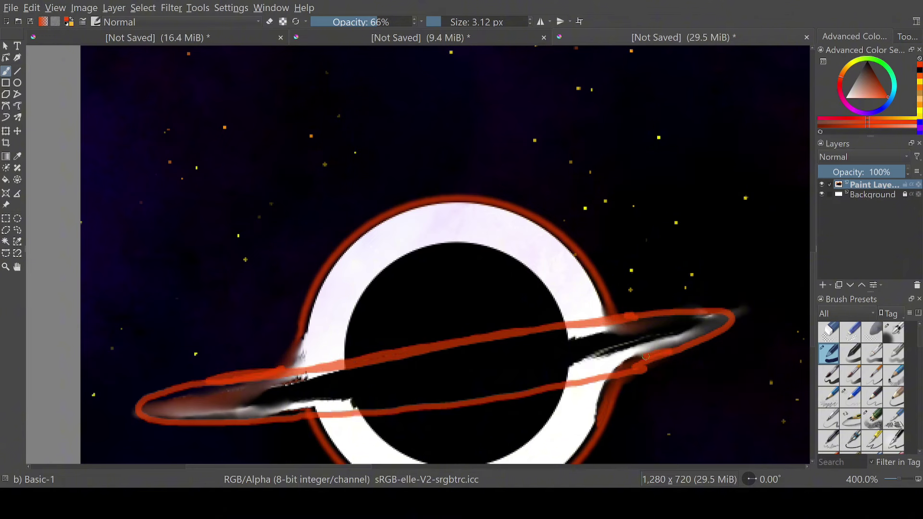
mouse_move(646, 356)
left_mouse_down()
mouse_move(504, 389)
mouse_move(289, 414)
left_mouse_up()
- Blur the tilted red-orange ring into a soft glowing disc with Blender Blur at 12.39 px
scroll(860, 385, "down", 5)
left_click(828, 440)
left_click(872, 418)
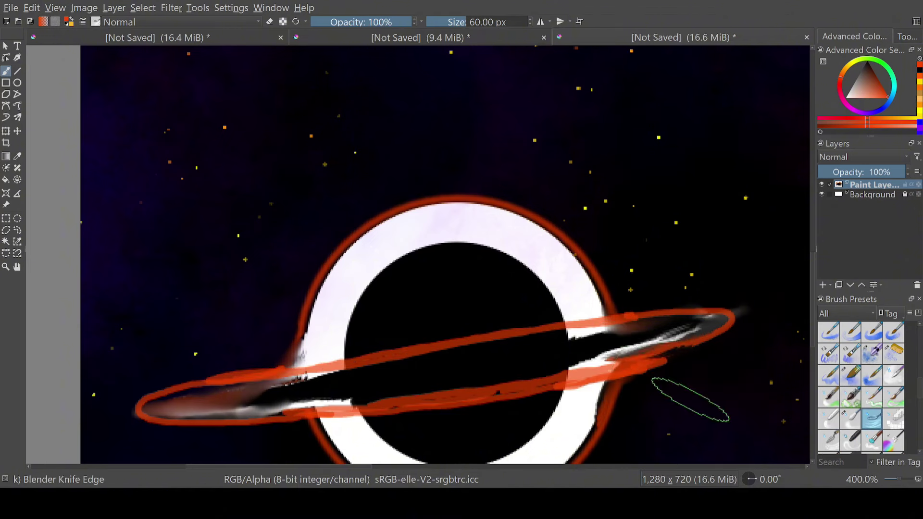
left_click(850, 418)
mouse_move(682, 336)
left_mouse_down()
mouse_move(529, 370)
mouse_move(202, 404)
left_mouse_up()
mouse_move(697, 318)
left_mouse_down()
mouse_move(220, 360)
mouse_move(287, 379)
mouse_move(601, 385)
mouse_move(569, 346)
mouse_move(259, 375)
left_mouse_up()
- Try Blender Blur at 88.04 px and Blender Smear at 50 px on the black hole's round white ring
scroll(537, 409, "down", 1)
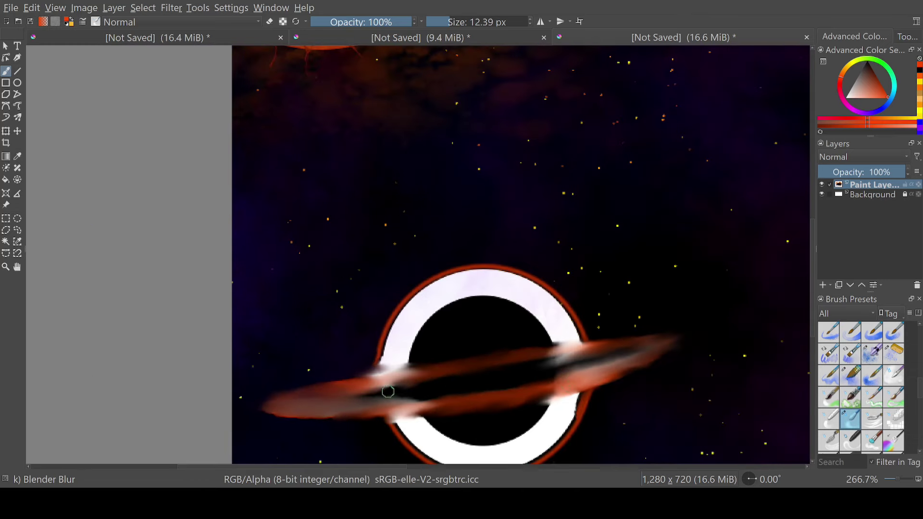
key("slash")
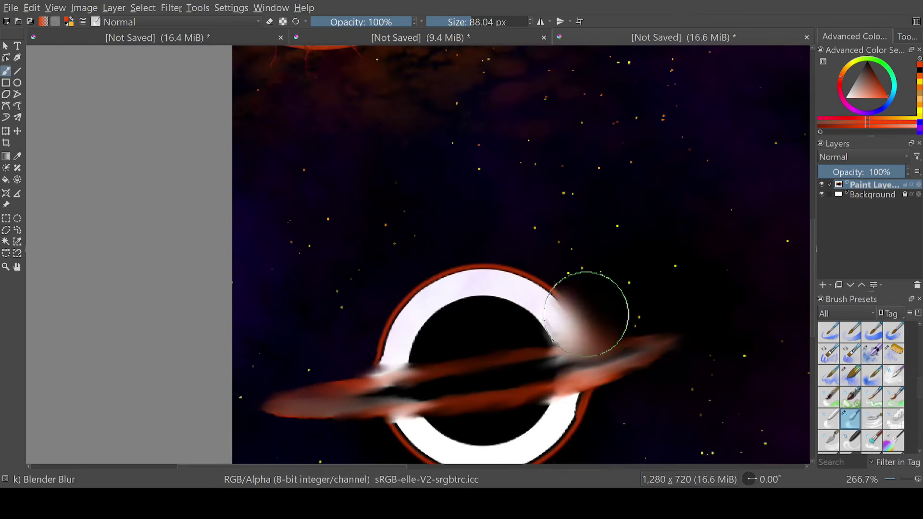
mouse_move(358, 342)
left_mouse_down()
mouse_move(520, 404)
mouse_move(572, 366)
mouse_move(540, 418)
mouse_move(510, 336)
left_mouse_up()
scroll(694, 427, "down", 1)
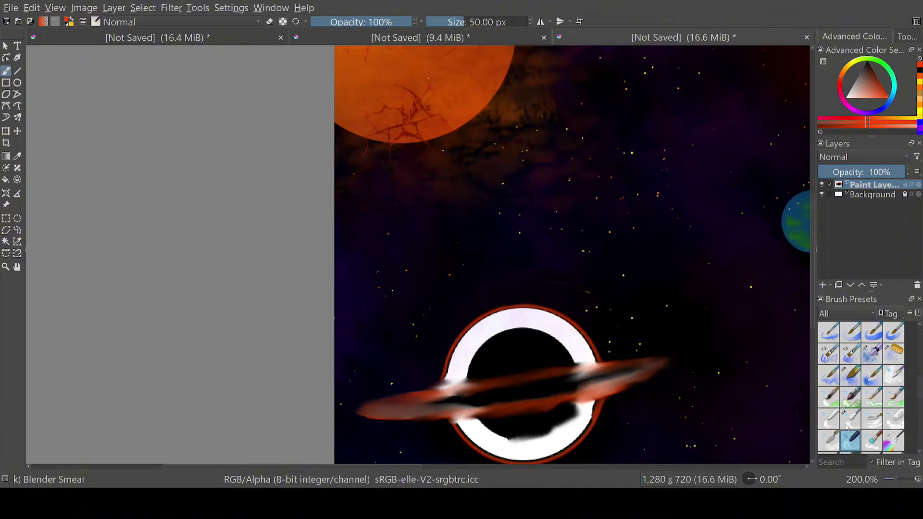
key("slash")
mouse_move(476, 378)
left_mouse_down()
mouse_move(582, 338)
mouse_move(564, 356)
mouse_move(499, 330)
mouse_move(508, 306)
mouse_move(472, 326)
mouse_move(596, 336)
left_mouse_up()
key("ctrl+z")
- Smear the black hole's white ring and red rim into ragged streaks with Blender Smear at 50 px and 16% opacity
left_click(894, 397)
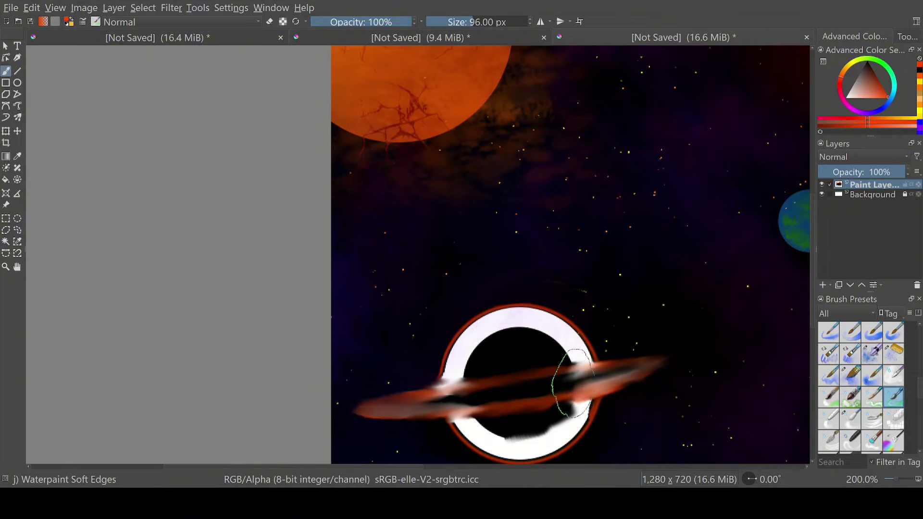
key("period")
left_click(851, 440)
mouse_move(439, 366)
left_mouse_down()
mouse_move(463, 320)
mouse_move(669, 359)
mouse_move(570, 453)
mouse_move(515, 450)
mouse_move(434, 365)
mouse_move(548, 455)
mouse_move(673, 375)
left_mouse_up()
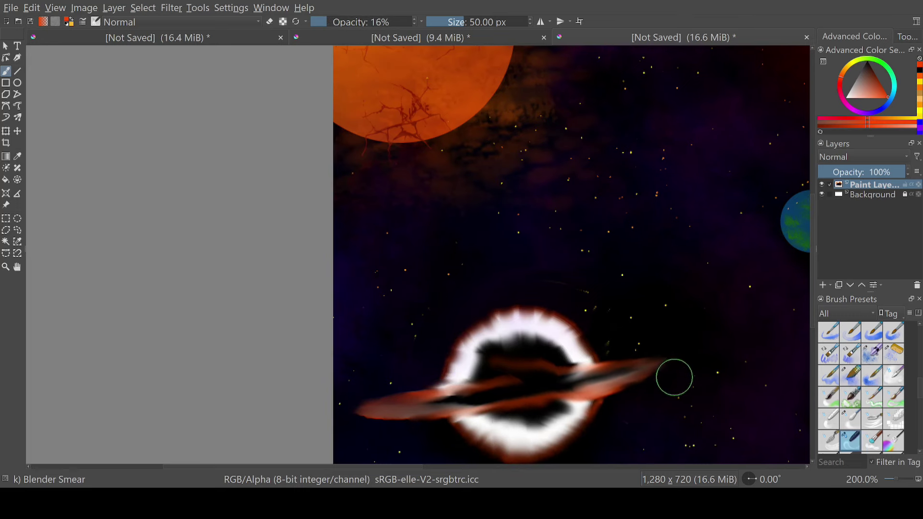
- Paint the black hole's centre solid black and try a large blender brush on the starry background near the blue planet
scroll(826, 415, "up", 5)
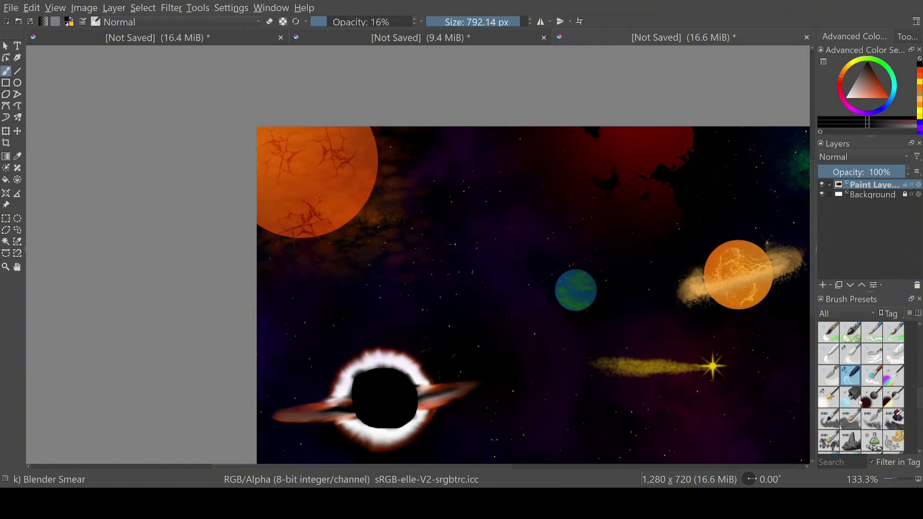
left_click(850, 355)
left_click(828, 354)
left_click(620, 322)
key("ctrl+z")
- Try swirling the black hole's centre and inner ring with Blender Knife Edge at 60 px
left_click(872, 355)
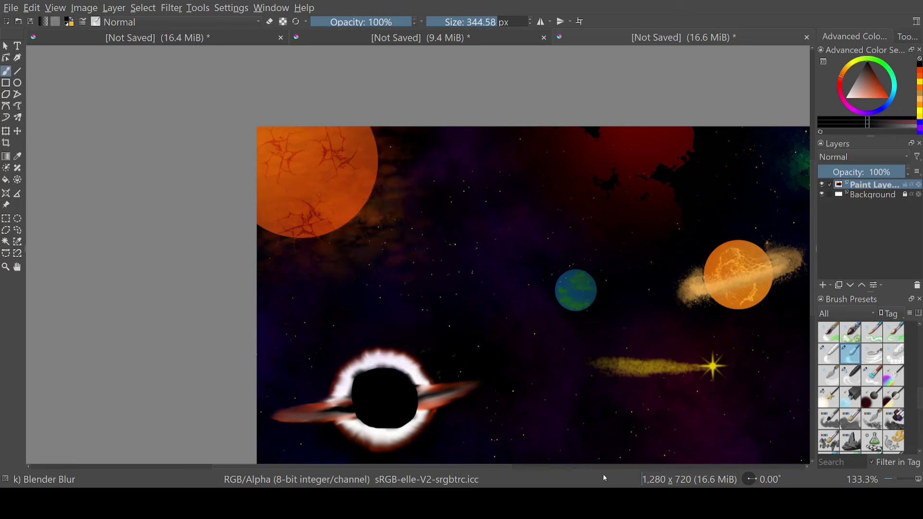
scroll(392, 450, "up", 2)
left_click_drag(399, 306, 423, 336)
scroll(488, 324, "down", 1)
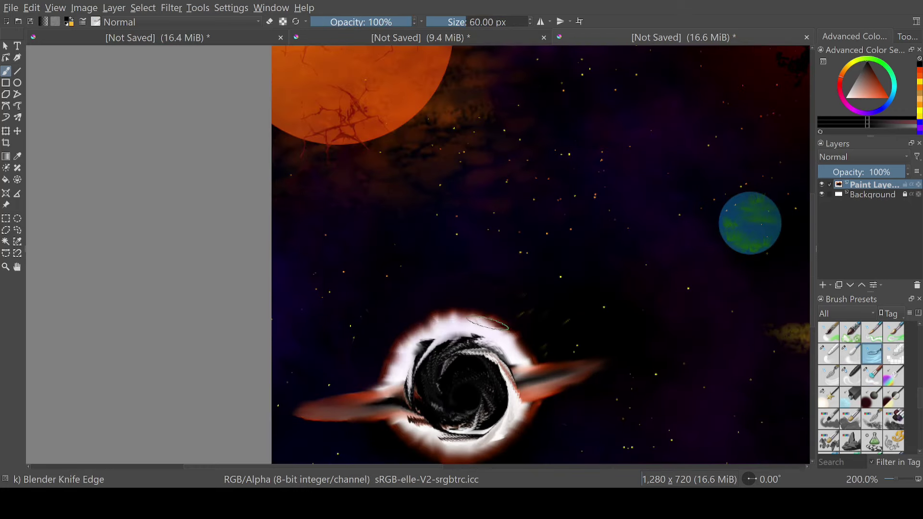
key("ctrl+z")
scroll(490, 336, "down", 3)
scroll(491, 336, "up", 3)
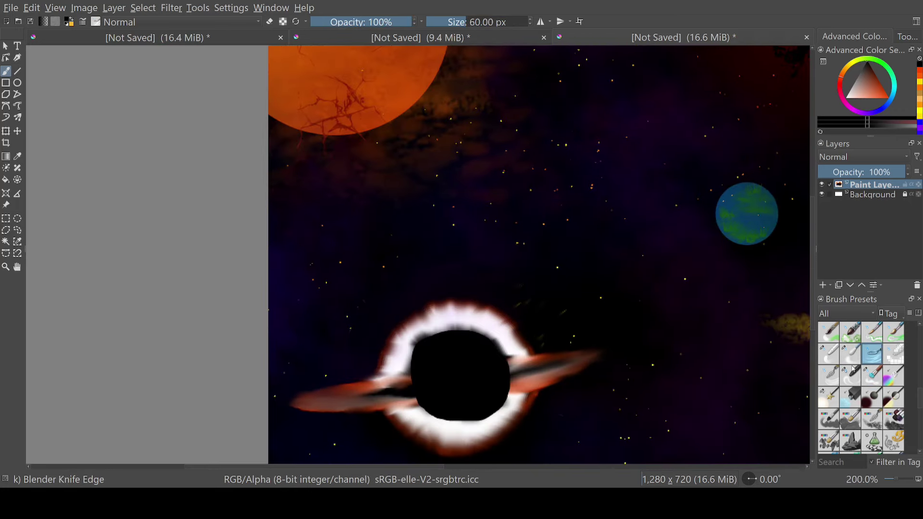
- Soften the black hole with Blender Blur at 344.58 px and 4% opacity
key("/")
scroll(433, 418, "up", 1)
scroll(534, 414, "down", 2)
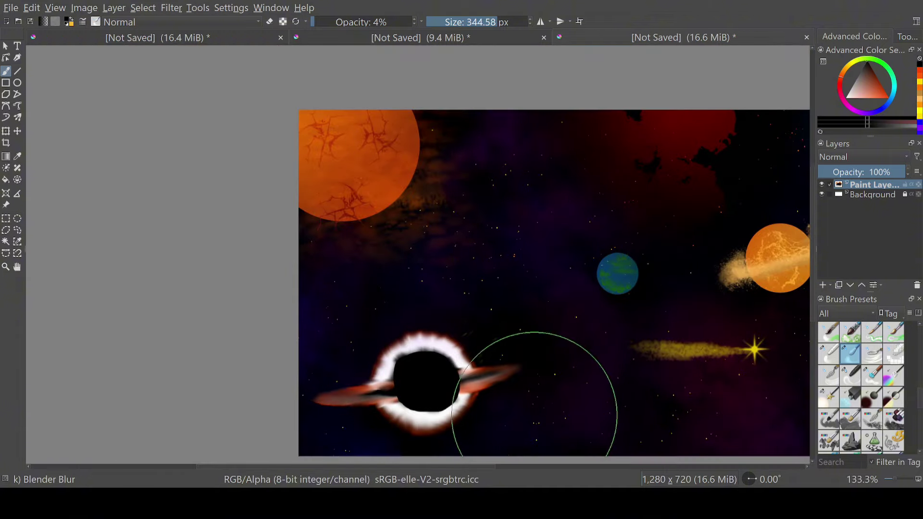
key("/")
left_click_drag(384, 380, 447, 380)
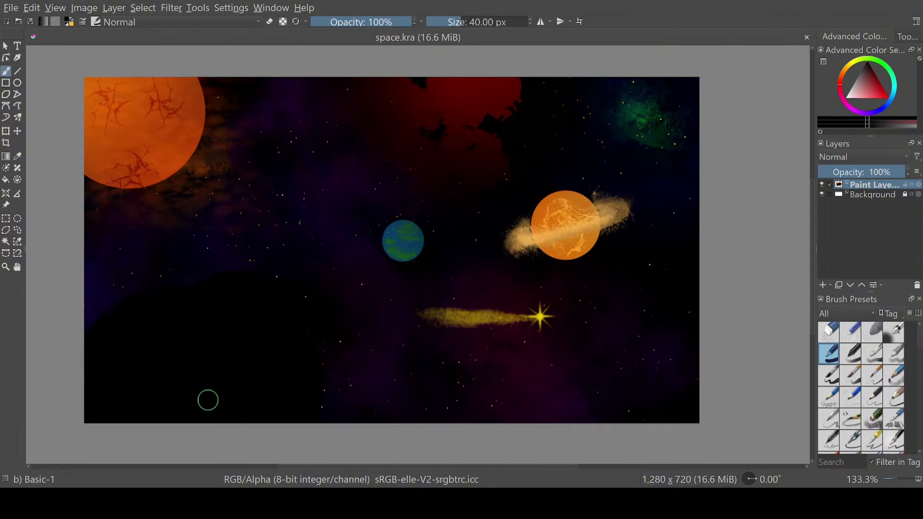
- Try grey paint in the black area with Texture Snow Pile at 130 px and RGBA 04 Impasto at 90.16 px
key("/")
left_click(206, 363)
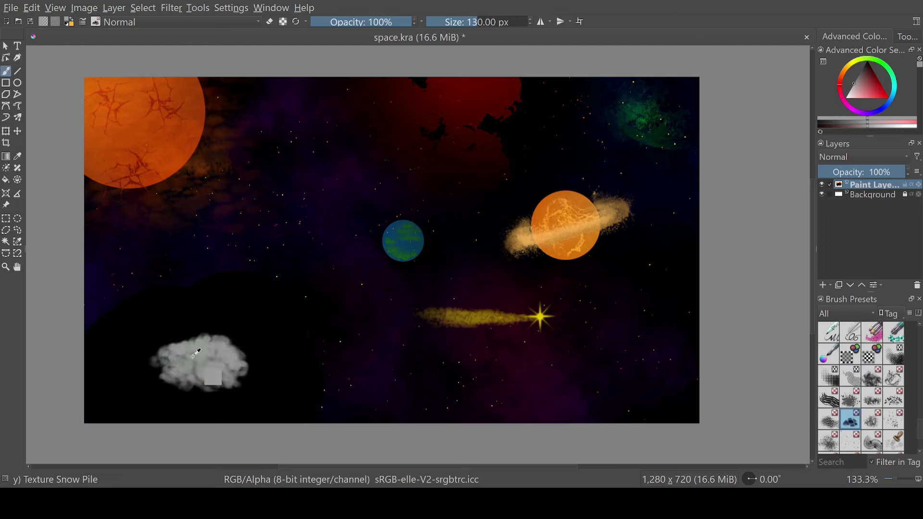
key("ctrl+z")
scroll(861, 385, "up", 10)
left_click(857, 424)
left_click(226, 334)
key("ctrl+z")
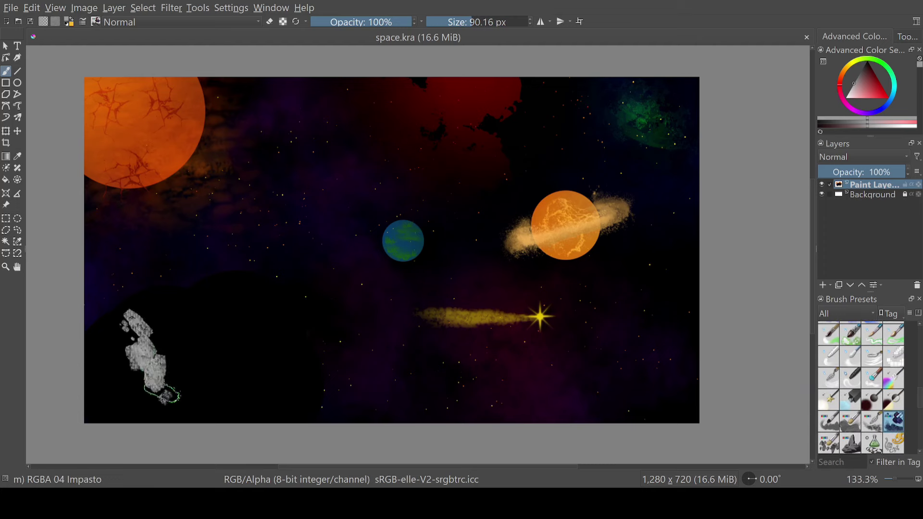
- Paint a large grey planet in the black area with Basic-1 at 423.38 px, and try Texture Crackles at 385 px on it
left_click(833, 358)
left_click(177, 377)
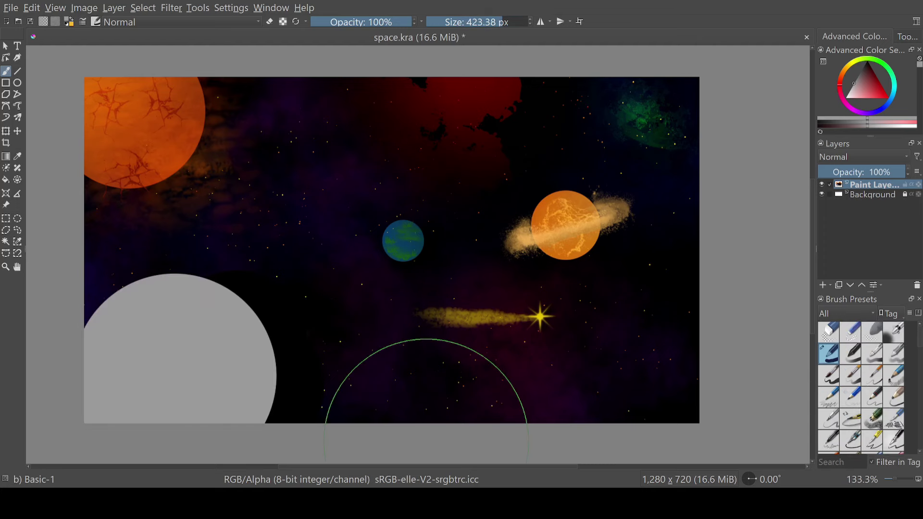
scroll(865, 421, "down", 5)
scroll(890, 413, "down", 5)
left_click(894, 375)
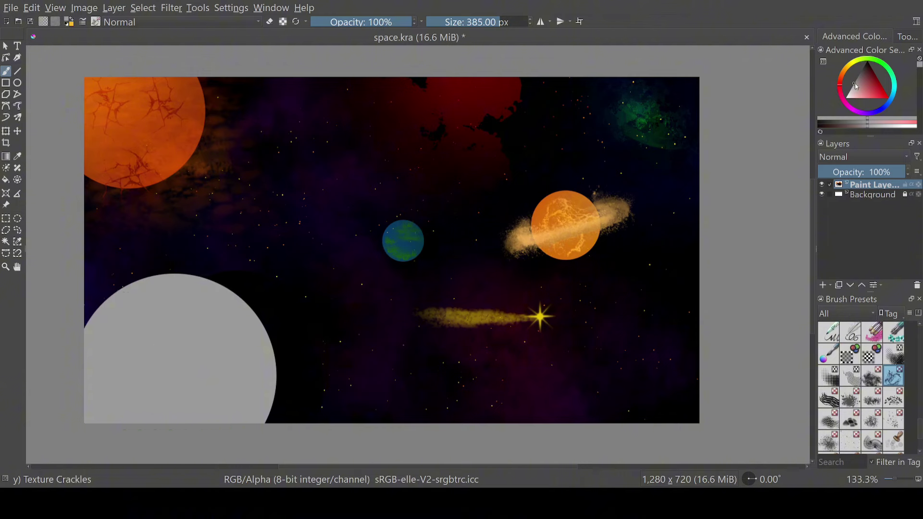
mouse_move(127, 415)
left_mouse_down()
mouse_move(187, 324)
mouse_move(278, 389)
mouse_move(159, 337)
left_mouse_up()
left_click(173, 299)
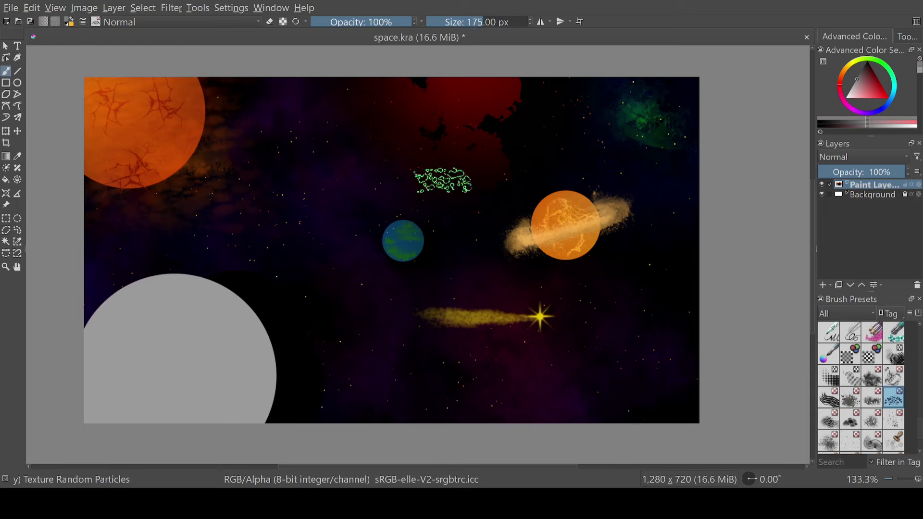
- Try darker grey spots across the upper part of the grey planet with Texture Random Particles at 267.26 px
key("]")
left_click(174, 313)
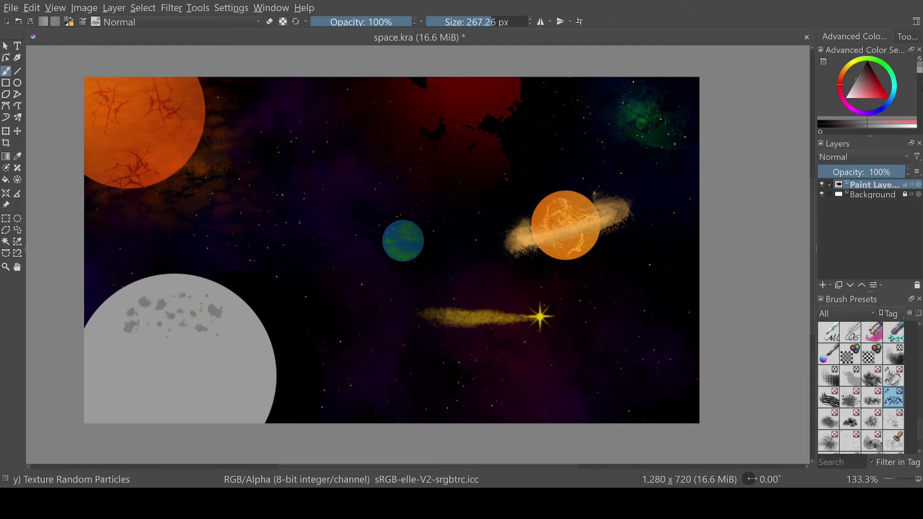
left_click(221, 370)
key("ctrl+z")
key("ctrl+z")
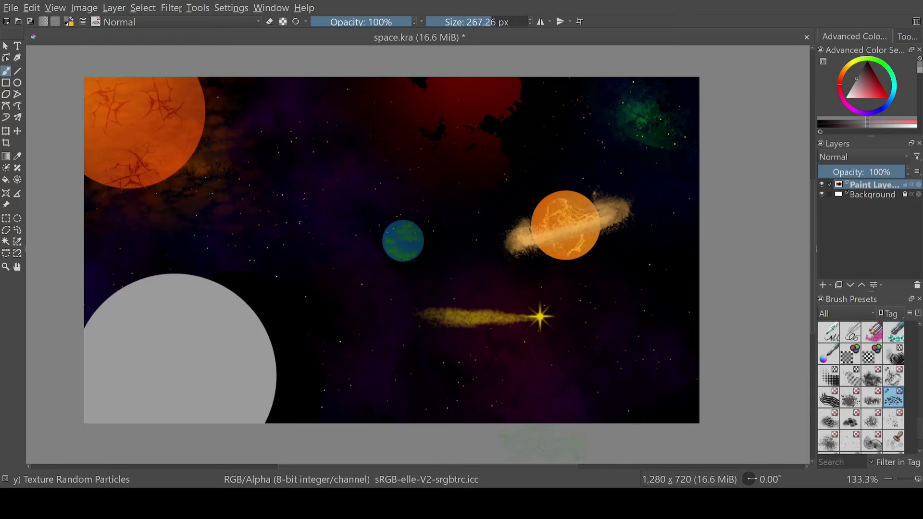
scroll(199, 341, "up", 2)
left_click_drag(155, 269, 227, 289)
left_click_drag(115, 255, 279, 336)
scroll(67, 388, "down", 3)
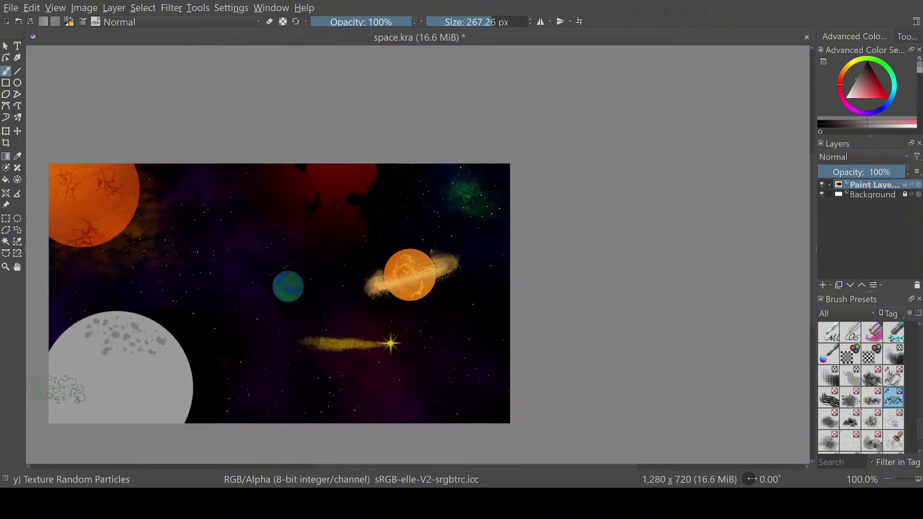
scroll(65, 390, "up", 3)
key("ctrl+z")
- Try dark circles as craters on the grey planet with Stamp Bokeh at up to 384.15 px
scroll(861, 385, "down", 2)
left_click(894, 377)
scroll(221, 351, "down", 1)
left_click_drag(221, 351, 255, 347)
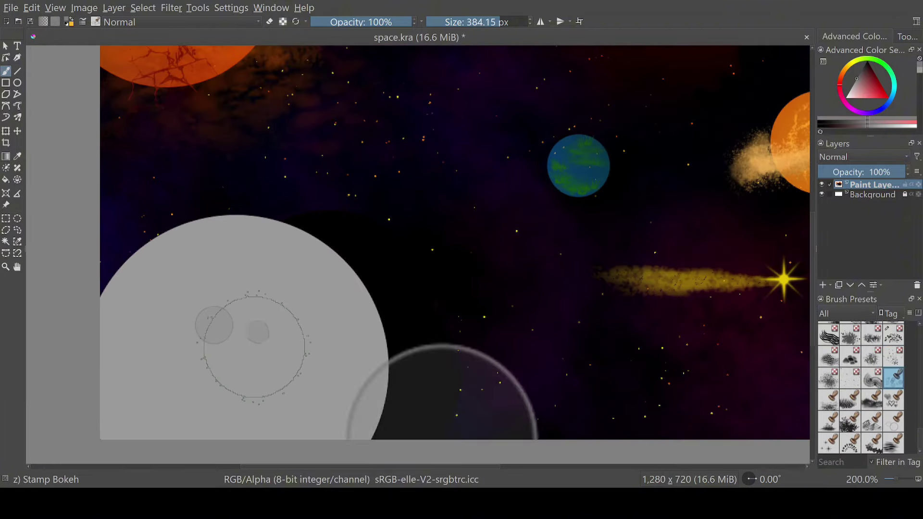
key("ctrl+z")
- Stamp several concentric dark crater rings across the grey planet with Stamp Shoujo Bubbles
left_click(893, 422)
scroll(252, 315, "up", 2)
scroll(252, 315, "down", 2)
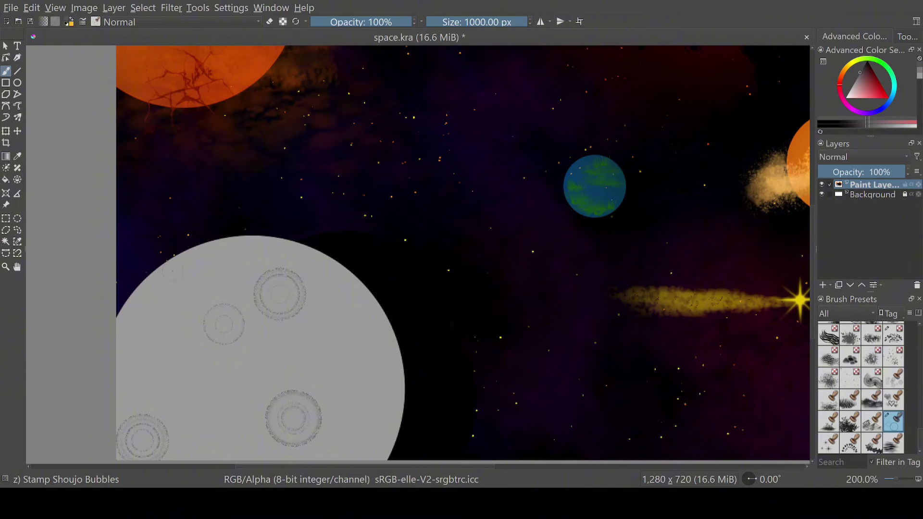
- Try mountain imprints between the grey planet's crater rings with Stamp Mountains Distant at 245.72 px
left_click(866, 418)
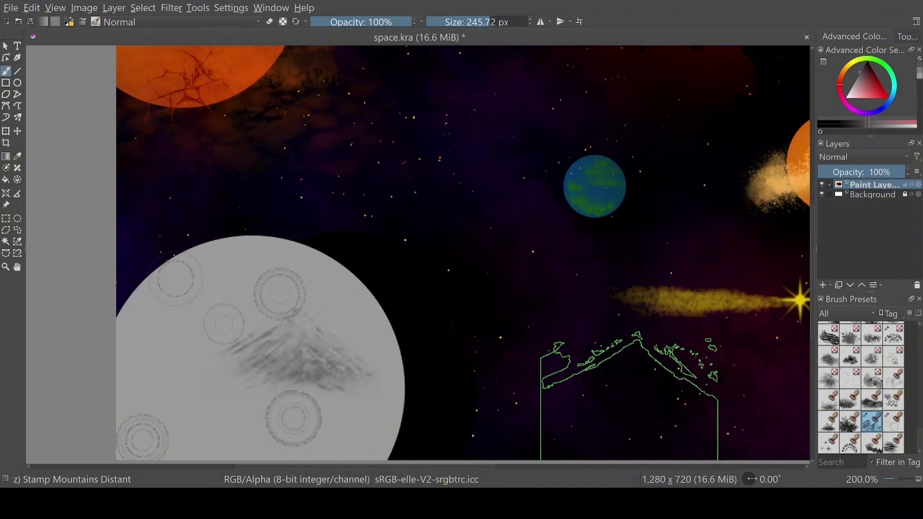
left_click(175, 368)
left_click(214, 452)
scroll(243, 433, "right", 3)
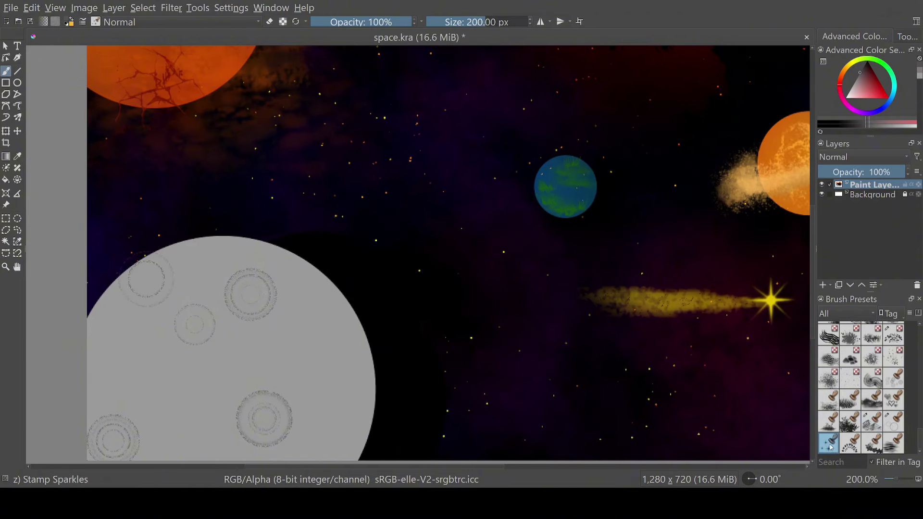
- Try a plant imprint near the grey planet's right edge with Stamp Herbals at 201.18 px
left_click(830, 378)
left_click(871, 356)
left_click(308, 375)
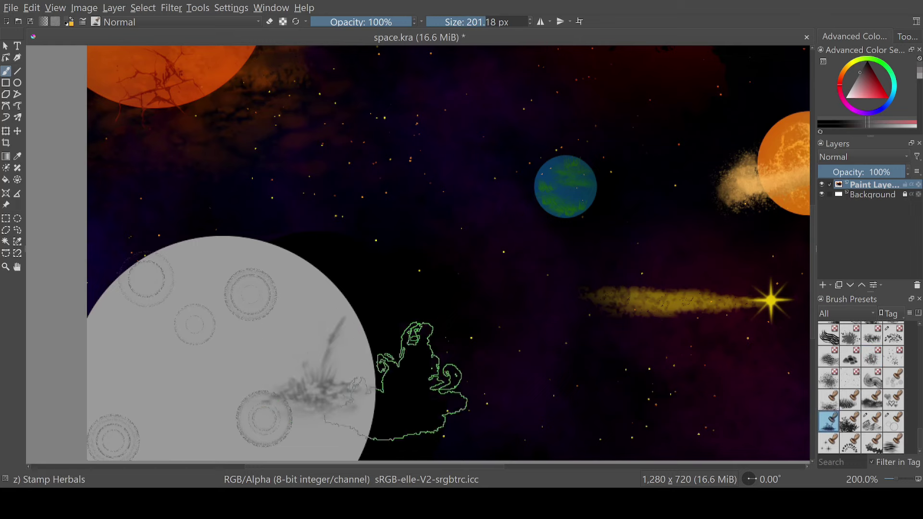
scroll(324, 289, "down", 2)
scroll(324, 299, "up", 2)
right_click(239, 367)
left_click(189, 426)
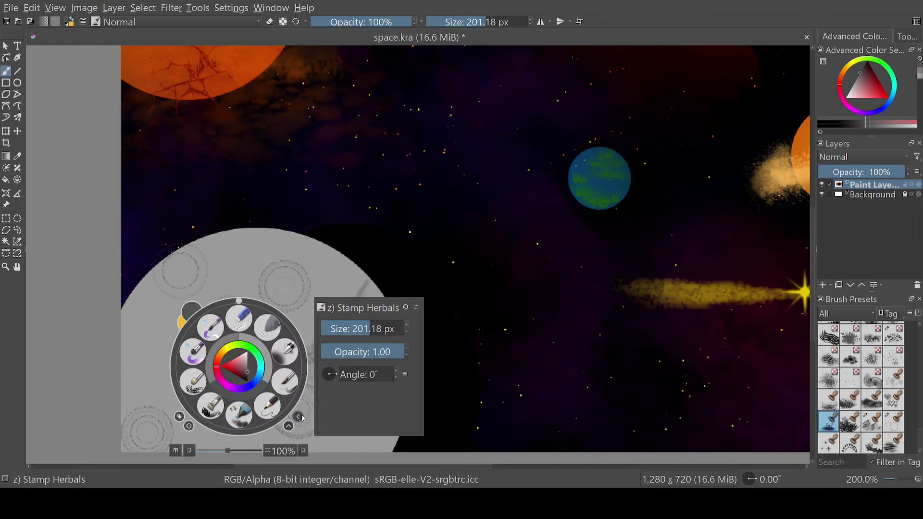
- Try further Stamp Herbals imprints on the grey planet's left side and undo all the plant imprints
left_click(185, 356)
left_click(185, 356)
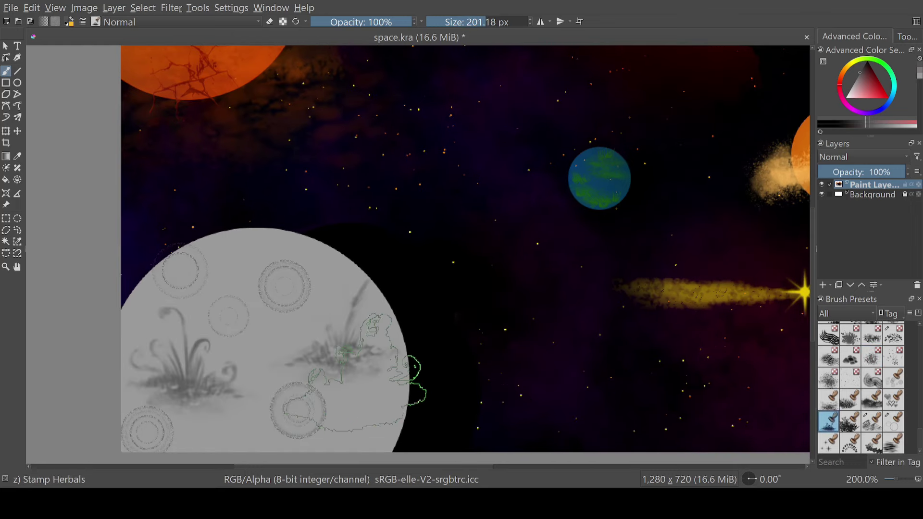
key("ctrl+z")
key("ctrl+z")
left_click_drag(185, 358, 380, 366)
key("ctrl+z")
- Cover the grey planet with dark cracks of varying sizes using Texture Crackles, down to 37.44 px
scroll(861, 385, "up", 5)
left_click(893, 377)
left_click(164, 344)
left_click(331, 341)
left_click(214, 416)
mouse_move(264, 346)
left_mouse_down()
mouse_move(442, 353)
mouse_move(277, 354)
mouse_move(206, 404)
mouse_move(161, 351)
mouse_move(204, 399)
left_mouse_up()
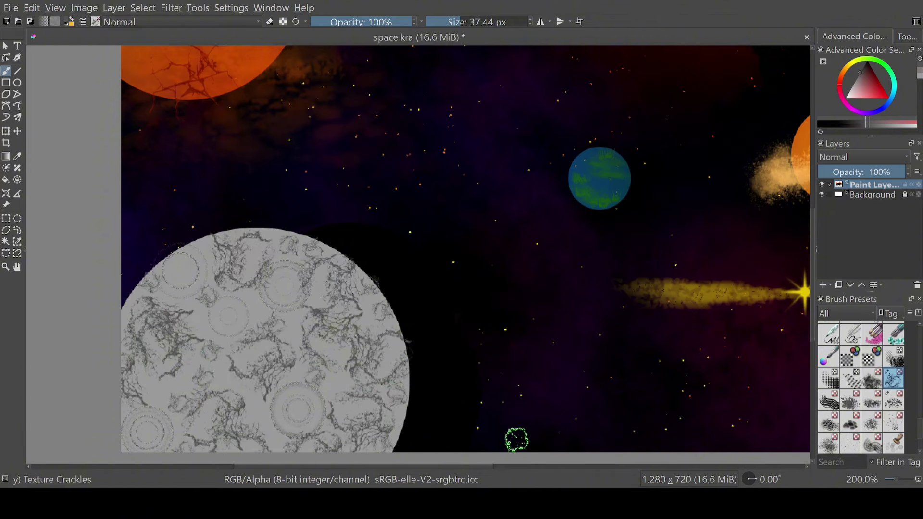
- Darken the lower part of the grey planet with Adjust Multiply at 191.62 px, lowering the opacity to 47%
key("slash")
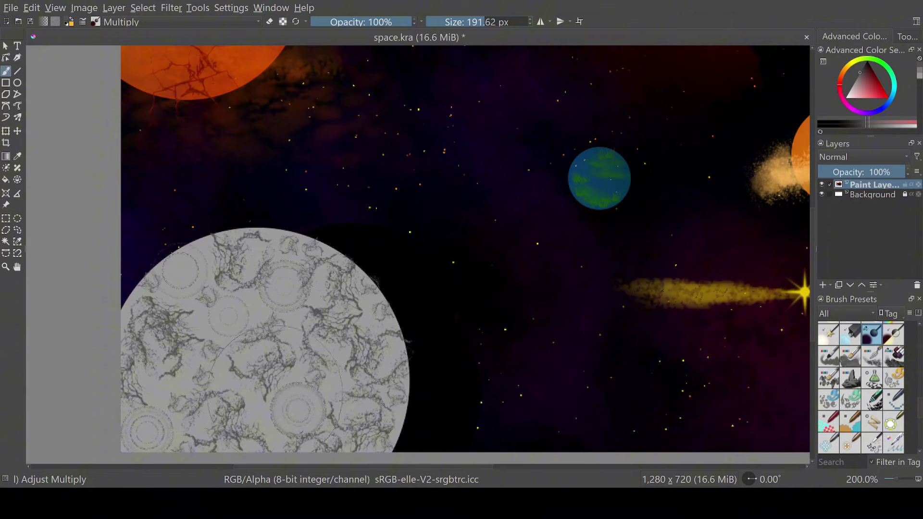
key("i")
mouse_move(274, 418)
left_mouse_down()
mouse_move(168, 409)
mouse_move(336, 408)
mouse_move(155, 435)
mouse_move(337, 385)
mouse_move(192, 423)
left_mouse_up()
key("i")
scroll(584, 402, "down", 2)
scroll(226, 346, "up", 2)
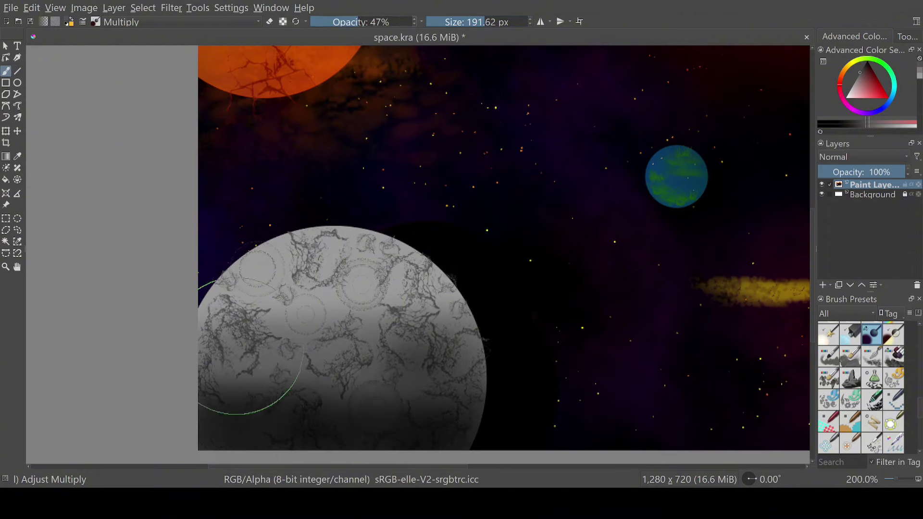
- Extend the shadow over the grey planet's middle and right side with Adjust Multiply at 27% opacity
mouse_move(393, 276)
left_mouse_down()
mouse_move(439, 412)
mouse_move(270, 361)
left_mouse_up()
scroll(611, 314, "down", 2)
scroll(731, 339, "up", 2)
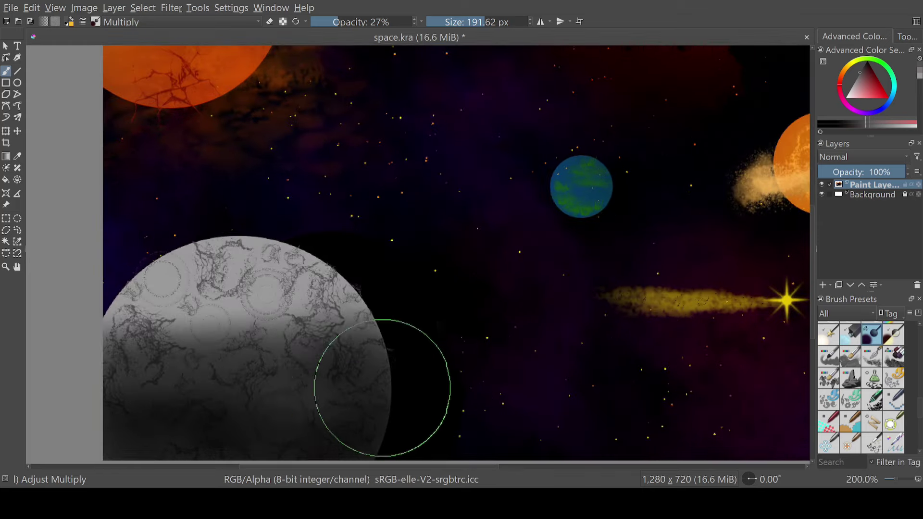
scroll(459, 406, "down", 2)
scroll(275, 392, "up", 2)
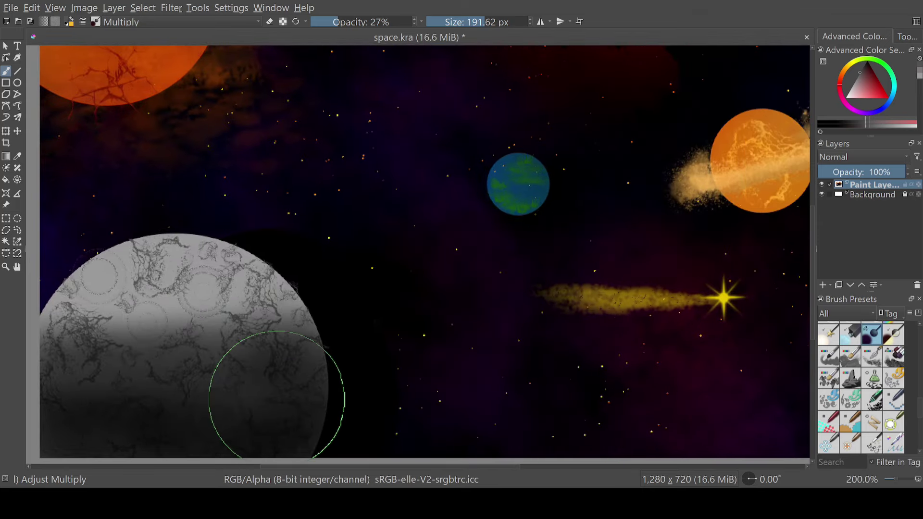
left_click_drag(274, 392, 257, 340)
scroll(452, 379, "down", 2)
right_click(278, 206)
left_click(241, 233)
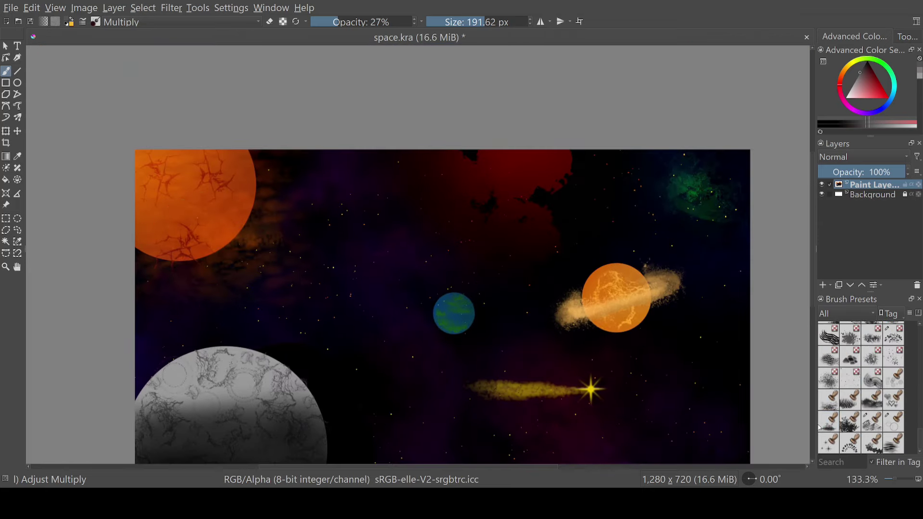
- Surround the large orange star with curling orange flares and cover its surface using Stamp Herbals at 201.18 px
left_click(850, 70)
scroll(432, 288, "up", 2)
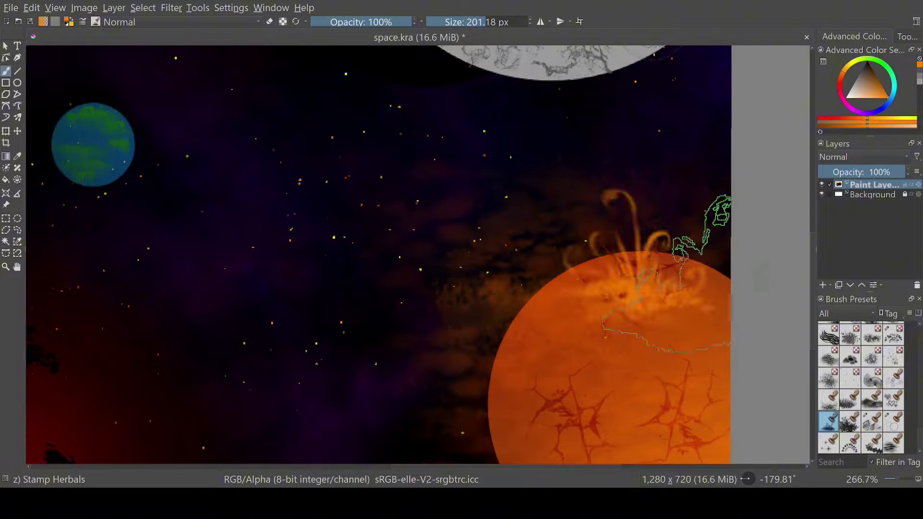
mouse_move(625, 216)
left_mouse_down()
mouse_move(712, 212)
mouse_move(647, 389)
mouse_move(659, 226)
left_mouse_up()
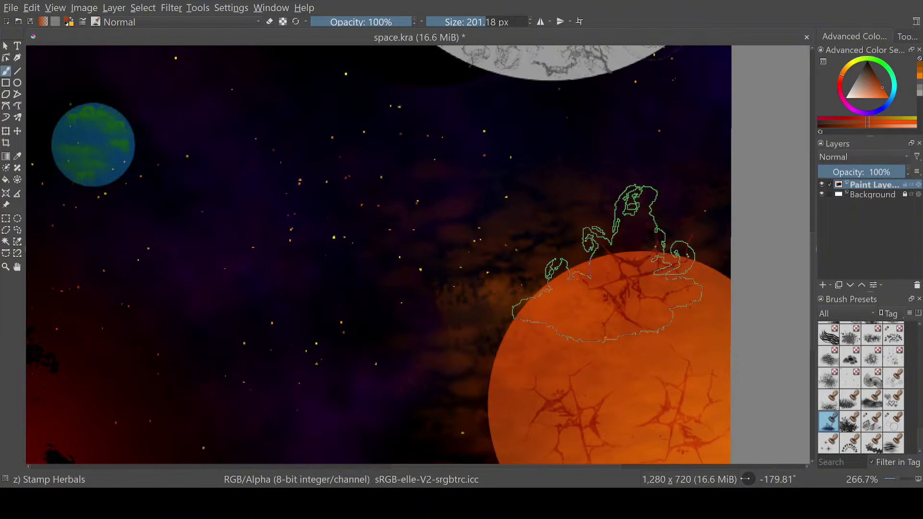
mouse_move(748, 480)
left_mouse_down()
mouse_move(739, 478)
mouse_move(749, 488)
mouse_move(758, 481)
mouse_move(744, 477)
left_mouse_up()
scroll(433, 241, "down", 3)
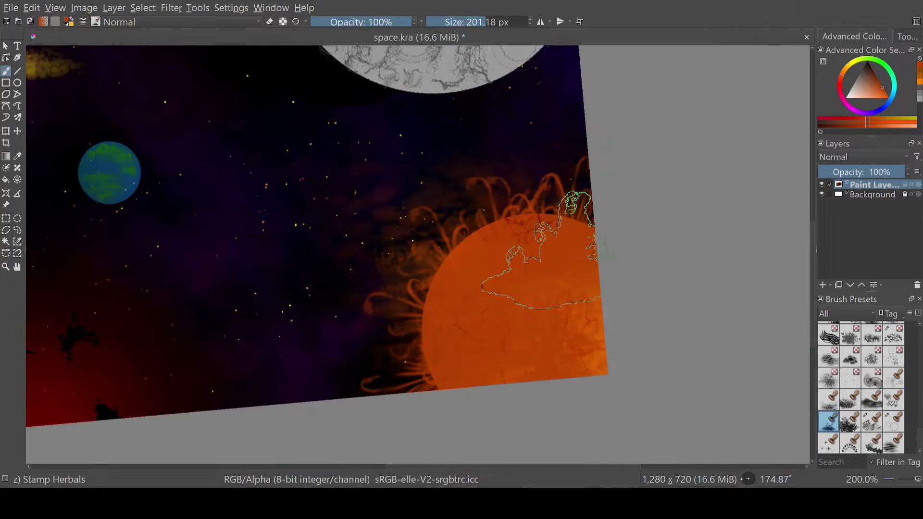
left_click_drag(748, 480, 755, 480)
scroll(753, 479, "down", 2)
scroll(561, 152, "up", 2)
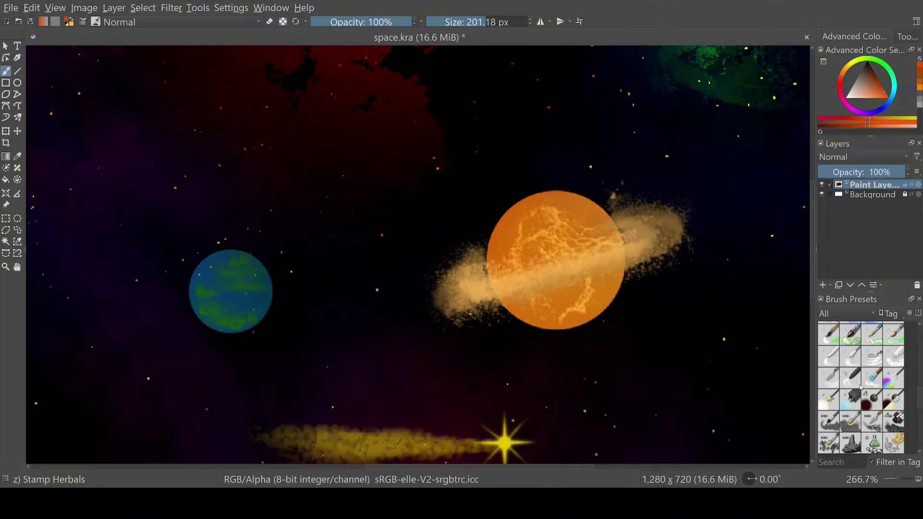
- Shade one side of the ringed orange planet with Adjust Multiply at 41.14 px, settling on 65% opacity
key("/")
left_click_drag(614, 311, 592, 312)
left_click(374, 23)
left_click_drag(374, 22, 415, 22)
left_click_drag(611, 308, 571, 201)
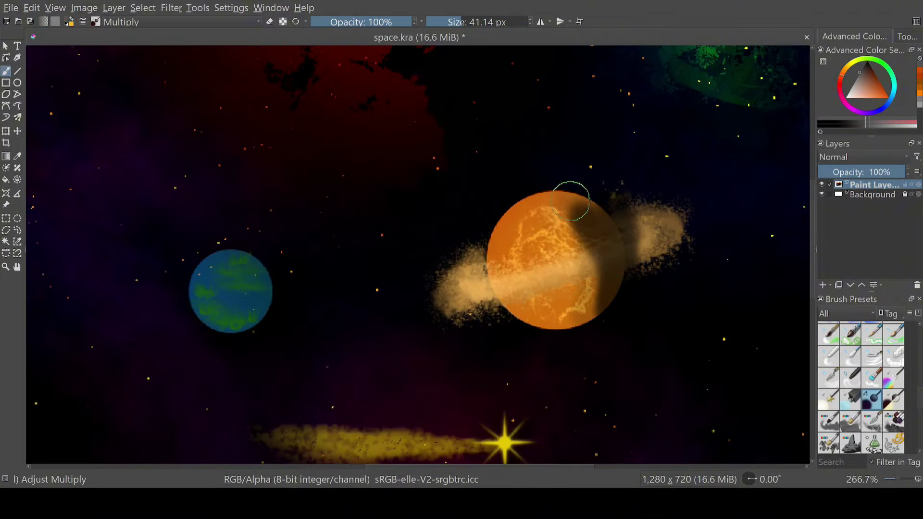
key("ctrl+z")
left_click_drag(618, 313, 591, 215)
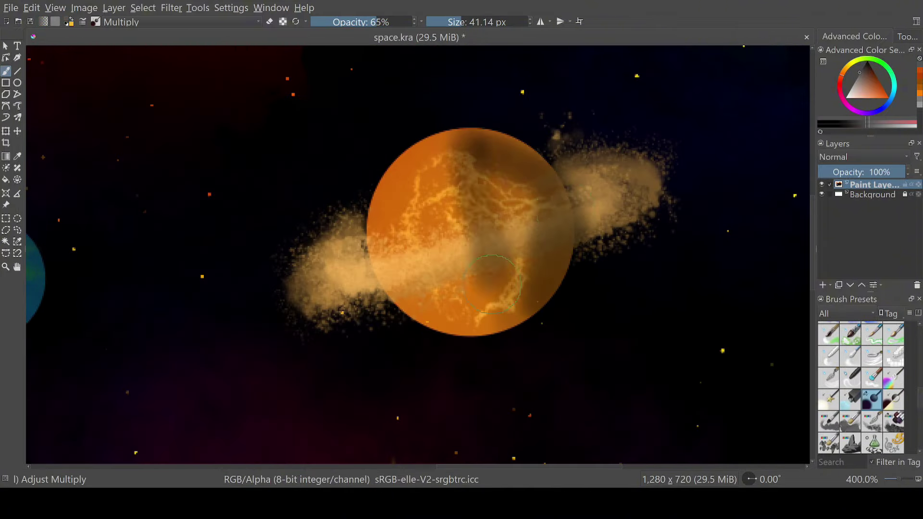
left_click_drag(461, 139, 481, 346)
left_click_drag(510, 173, 554, 307)
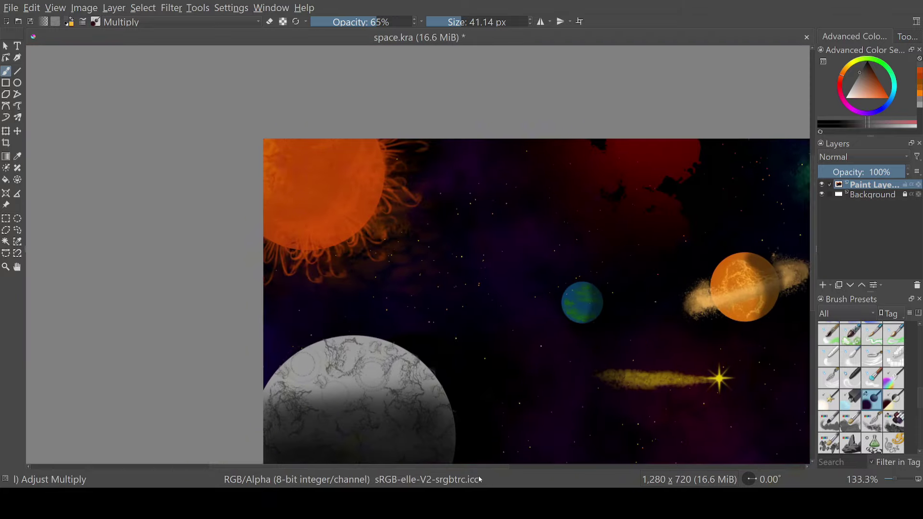
left_click_drag(480, 466, 520, 466)
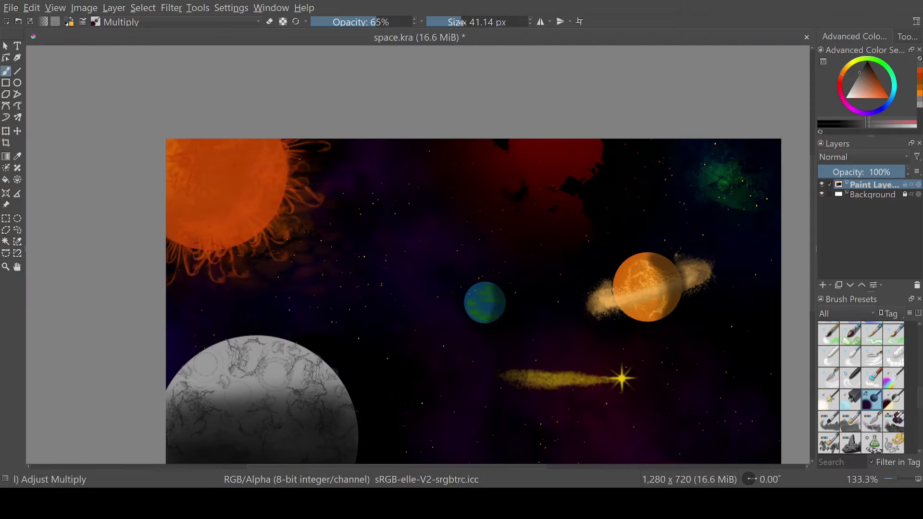
key("bracketright")
key("bracketright")
key("bracketright")
key("bracketright")
key("bracketright")
key("bracketright")
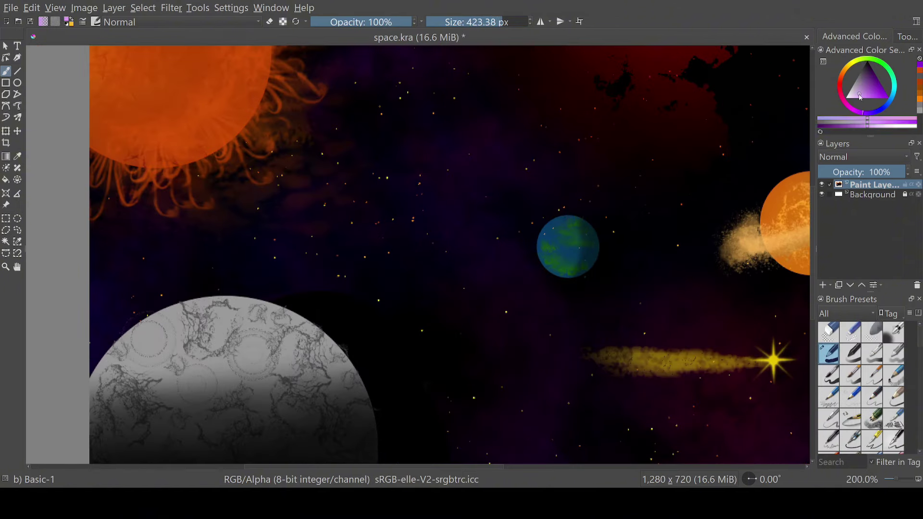
left_click(861, 98)
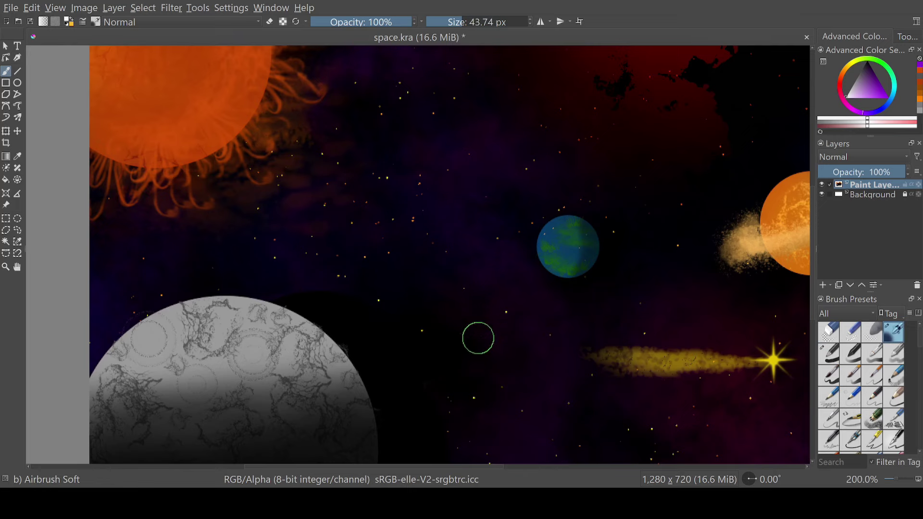
- Paint a soft white glow between the grey planet and the comet's tail with Airbrush Soft at 43.74 px
key("minus")
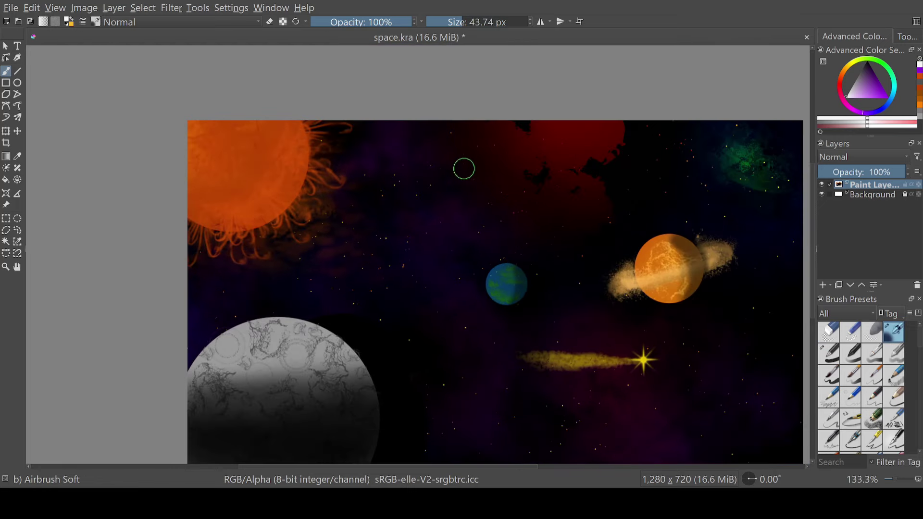
key("plus")
key("plus")
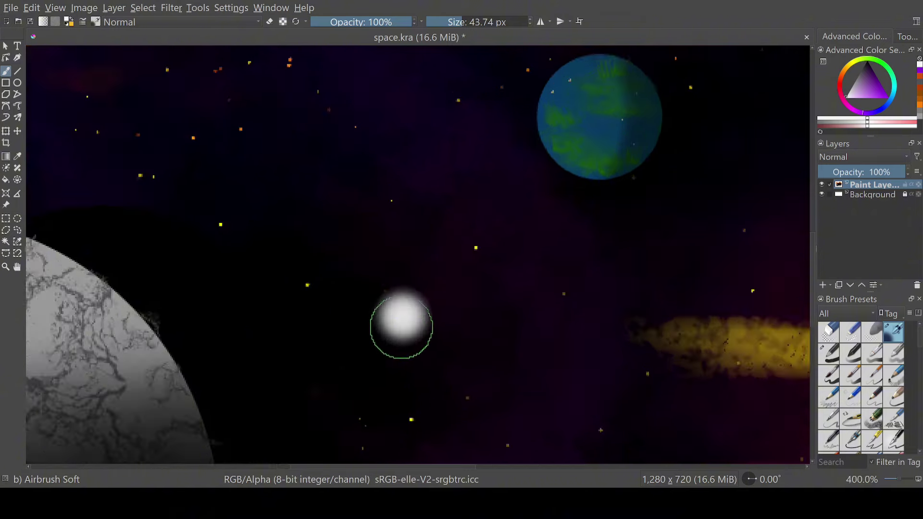
- Try a texture brush dab beside the white glow and undo it
scroll(860, 384, "down", 5)
left_click(850, 398)
left_click(515, 384)
key("ctrl+z")
key("slash")
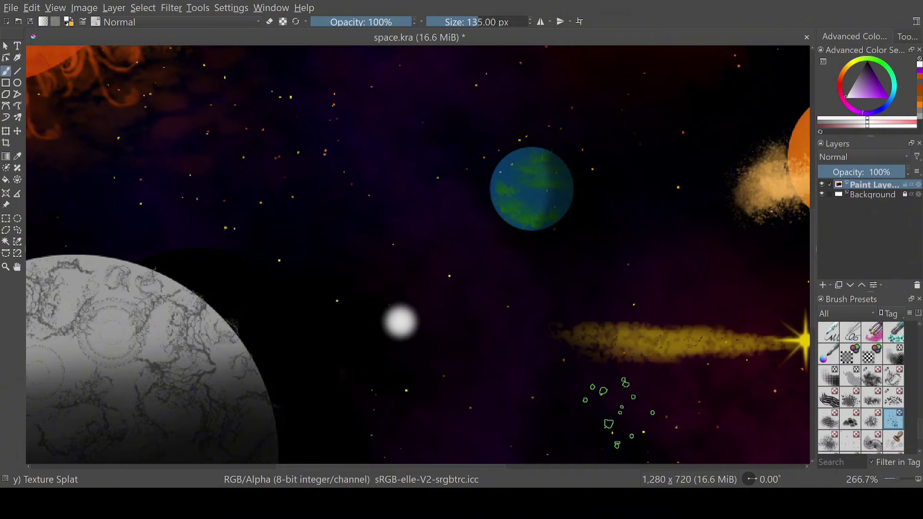
- Try a white Basic-3 Flow stroke at 40.00 px out from the glow and undo it
scroll(476, 341, "down", 3)
scroll(451, 339, "up", 4)
key("slash")
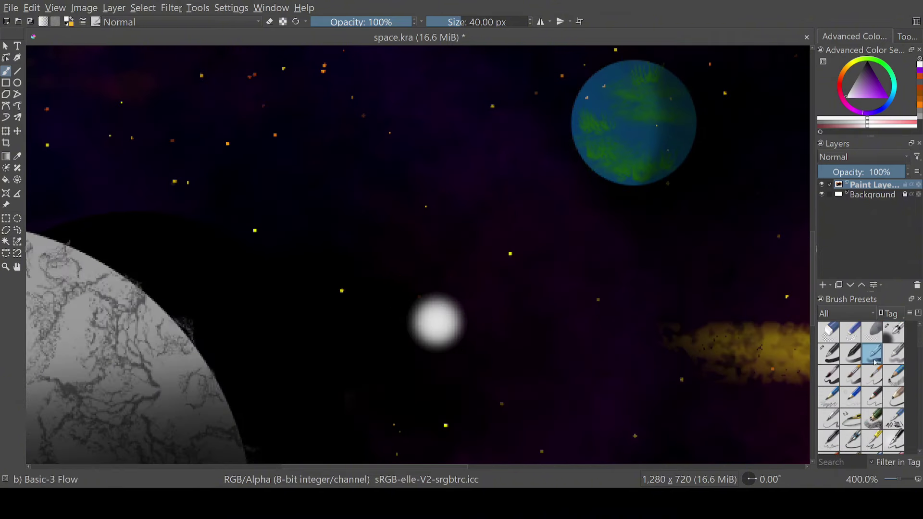
mouse_move(418, 330)
left_mouse_down()
mouse_move(481, 313)
mouse_move(379, 344)
left_mouse_up()
key("ctrl+z")
- Extend the white glow diagonally on both sides into a galaxy core with Airbrush Soft at 25.78 px
key("bracketleft")
key("bracketleft")
key("bracketleft")
left_click_drag(462, 308, 500, 298)
key("ctrl+z")
left_click_drag(390, 345, 412, 342)
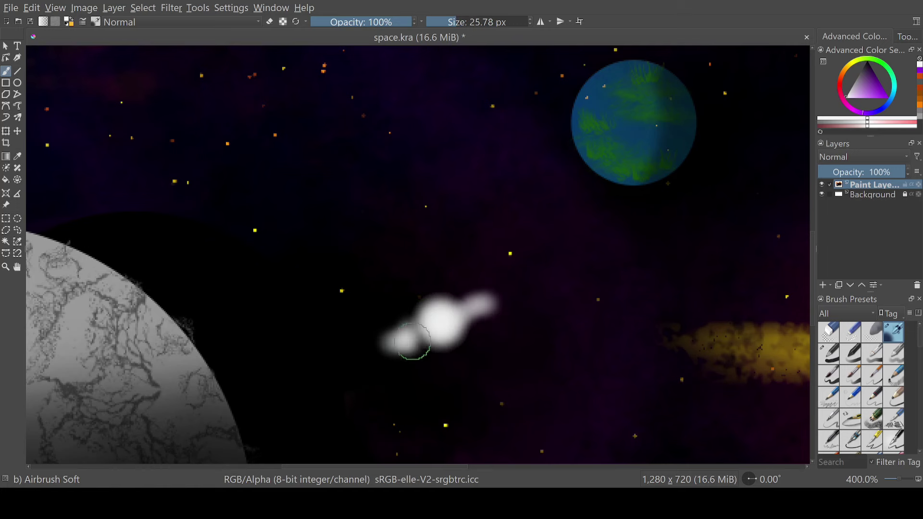
left_click_drag(482, 299, 488, 296)
- Try white Texture Spray specks at 82.29 px beside the galaxy core, undo them and reduce the brush size
key("slash")
left_click(546, 360)
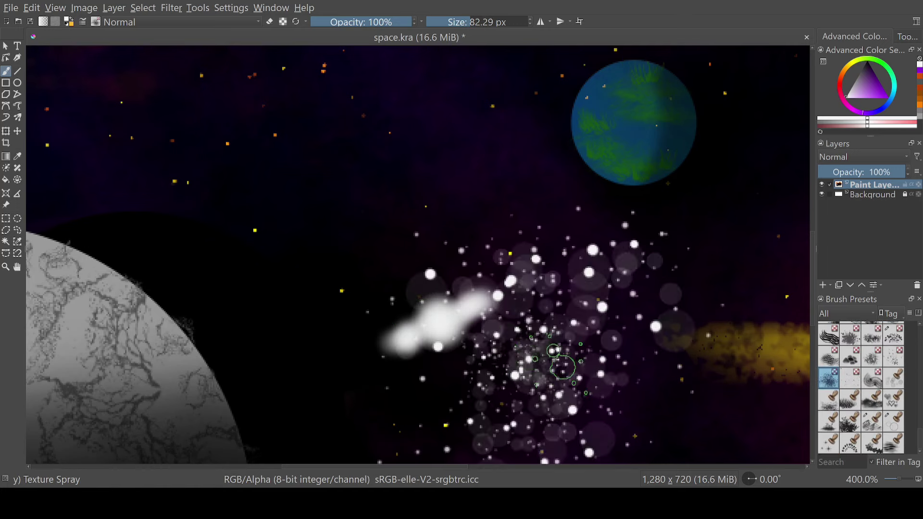
key("ctrl+z")
key("bracketleft")
key("bracketleft")
key("bracketleft")
key("bracketleft")
key("bracketleft")
key("bracketleft")
- Ring the galaxy core with light orange and blue stars using Texture Starfield, raising the size from 11.00 to 23.96 px
left_click(851, 378)
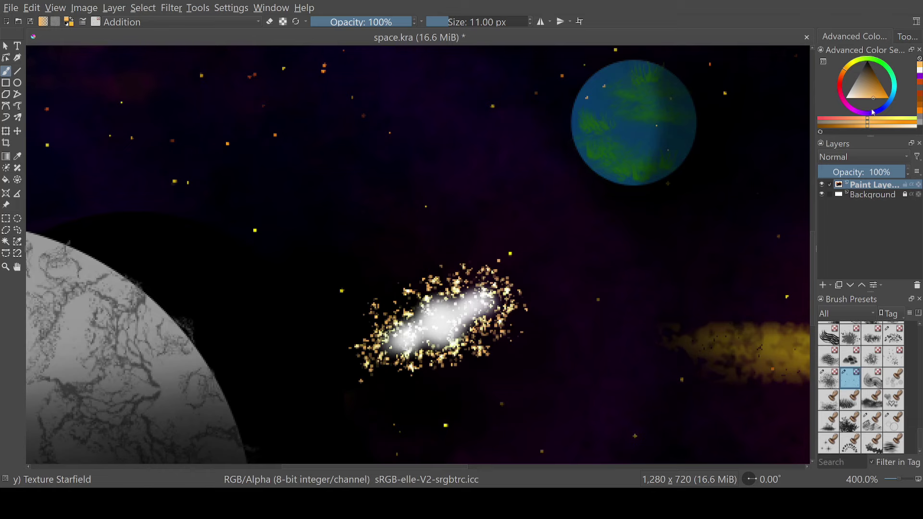
left_click_drag(873, 112, 885, 108)
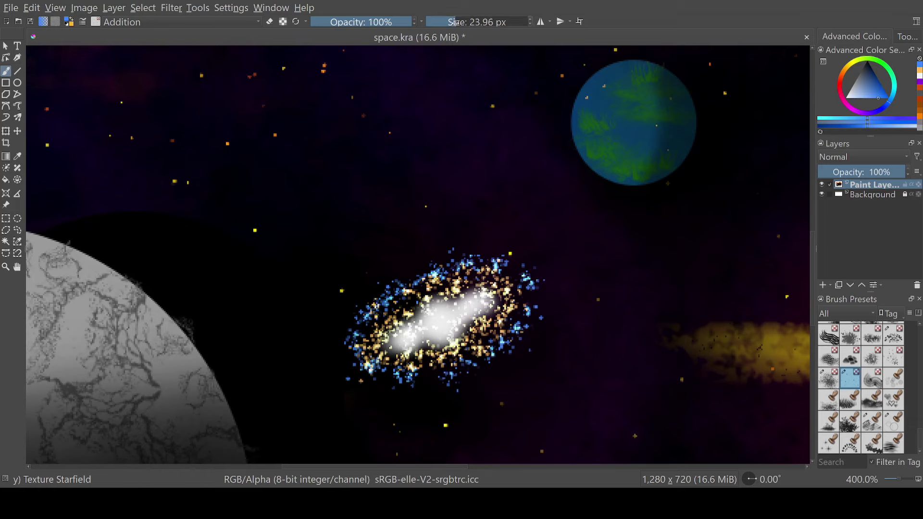
scroll(478, 376, "up", 1)
- Brighten the galaxy's white core over the surrounding stars with Airbrush Soft at 25.78 px
key("slash")
left_click_drag(418, 279, 442, 254)
left_click_drag(366, 303, 447, 245)
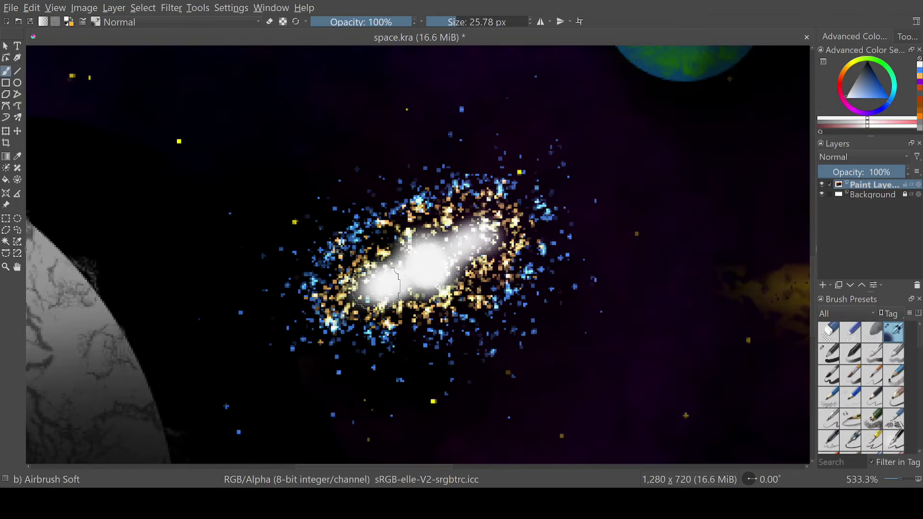
- Widen the galaxy's white core into a thicker diagonal band with Airbrush Soft, using 83.88 px and 41.14 px
left_click_drag(394, 298, 500, 221)
scroll(680, 298, "down", 3)
scroll(546, 267, "up", 4)
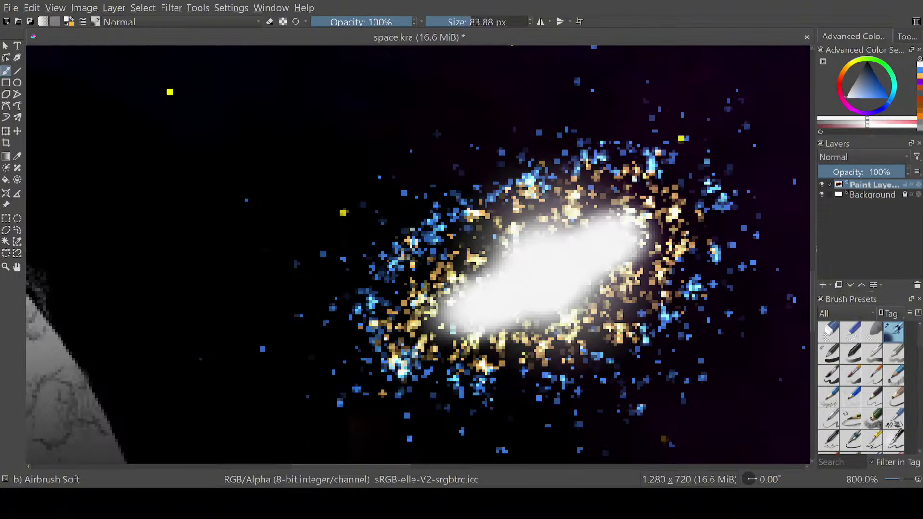
key("bracketright")
scroll(518, 442, "down", 2)
scroll(519, 443, "up", 1)
left_click_drag(791, 286, 422, 371)
- Scatter blue and violet stars in a wide ellipse around the galaxy with Texture Starfield, reducing the size from 43.00 px
key("slash")
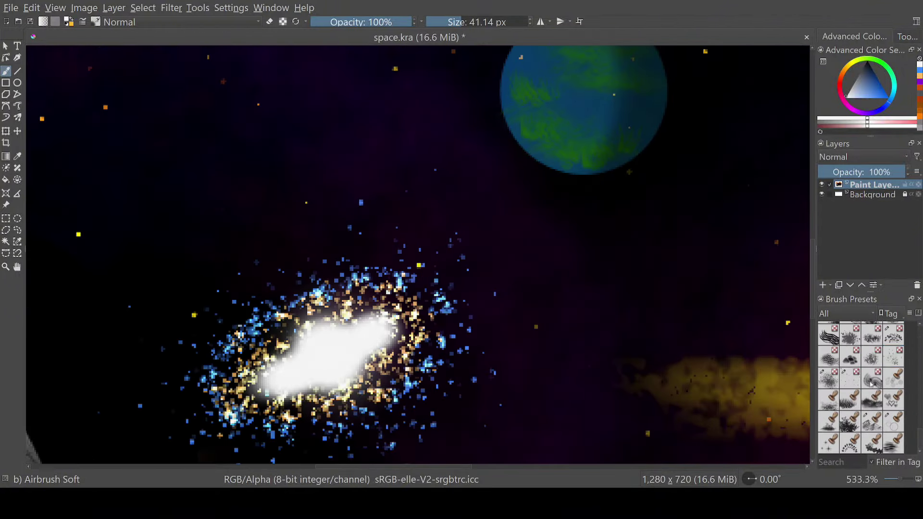
scroll(484, 350, "down", 1)
key("slash")
left_click(547, 327)
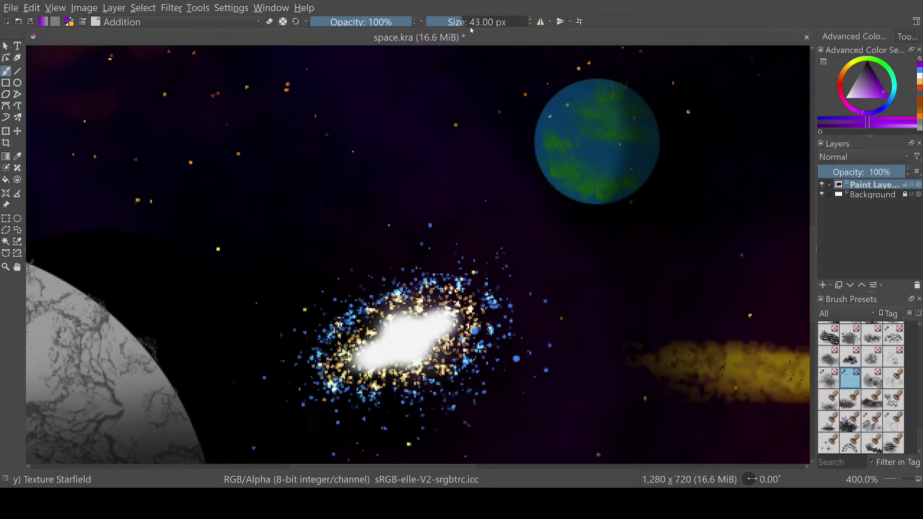
key("bracketleft")
left_click(484, 405)
mouse_move(378, 290)
left_mouse_down()
mouse_move(466, 363)
mouse_move(552, 417)
left_mouse_up()
scroll(552, 417, "down", 1)
- Try orange Texture Spray specks at 12.39 px on the galaxy's white core and undo them
key("slash")
left_click(409, 347)
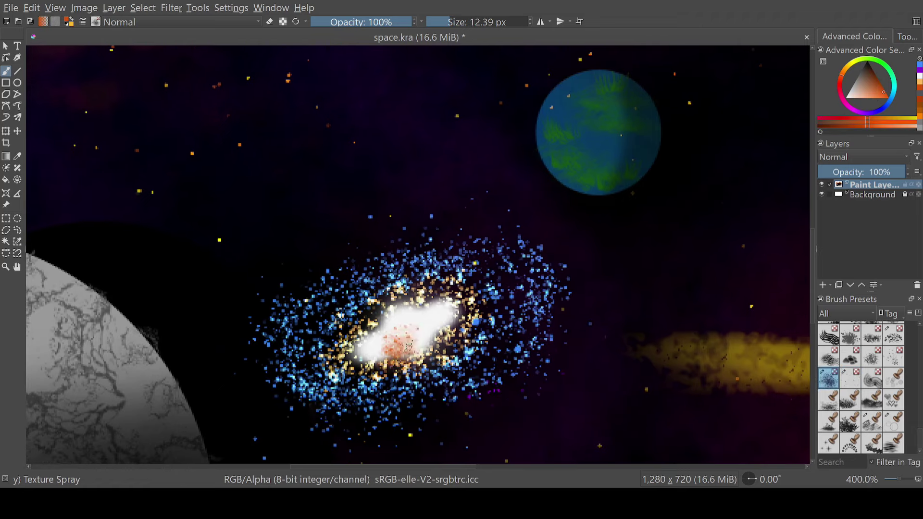
scroll(476, 356, "down", 5)
scroll(476, 355, "up", 3)
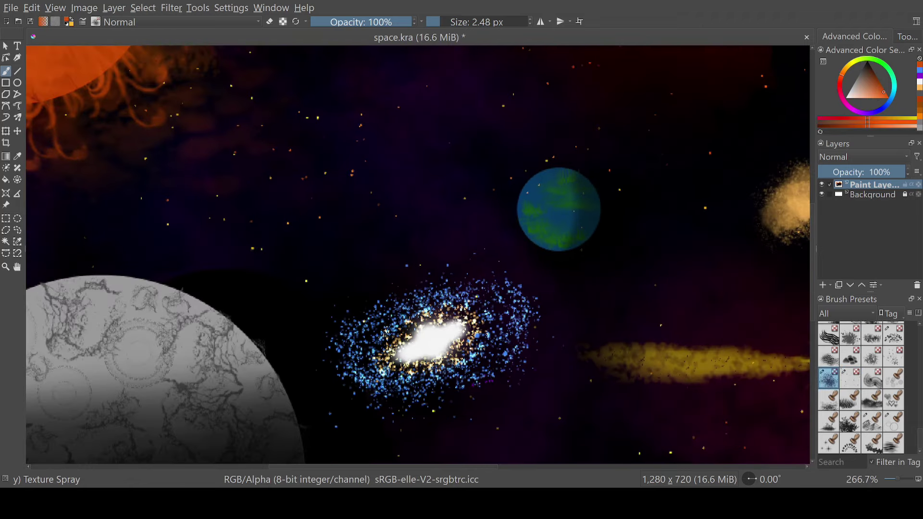
scroll(432, 337, "up", 2)
scroll(433, 337, "down", 3)
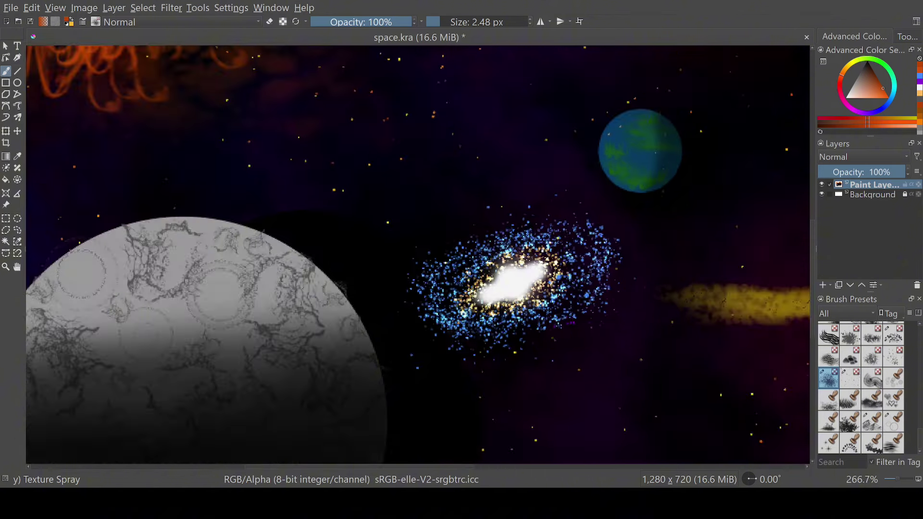
- Try orange Texture Spray specks at 10.75 px on both ends of the galaxy core and undo them
scroll(433, 337, "up", 1)
key("l")
key("bracketright")
key("bracketright")
key("bracketright")
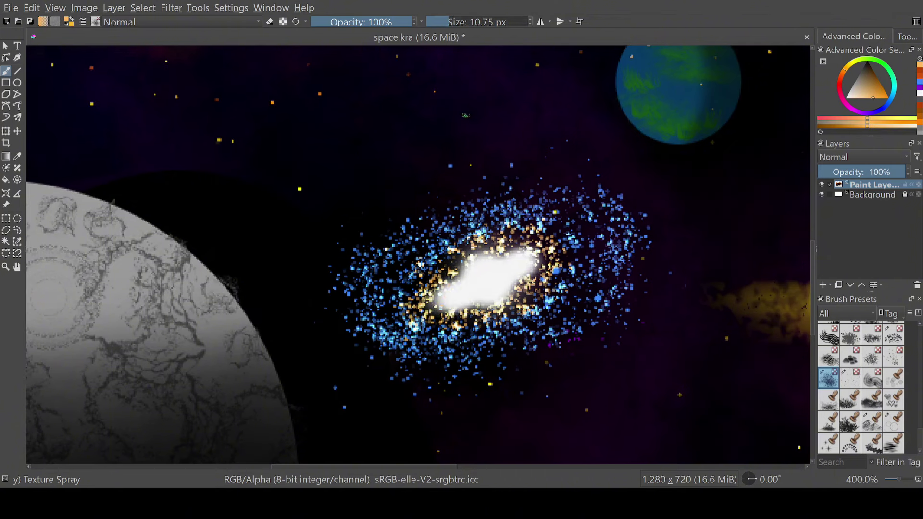
left_click_drag(445, 305, 532, 257)
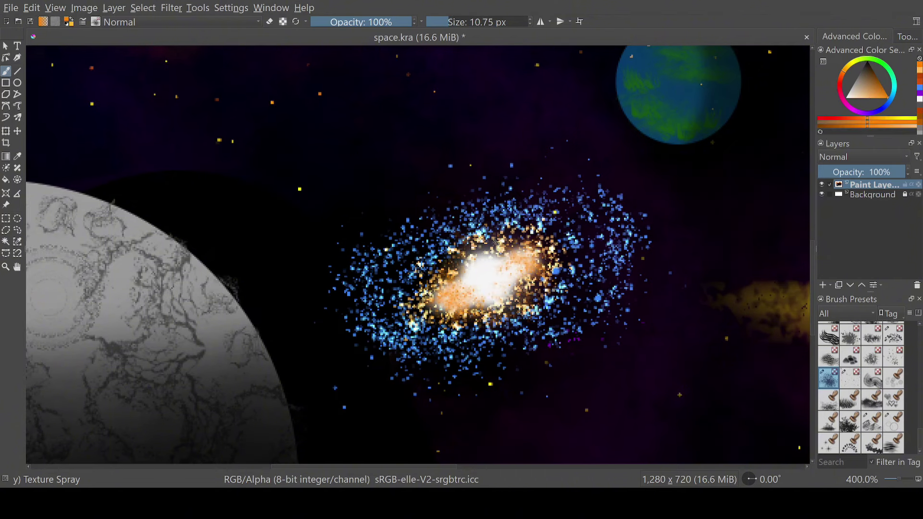
scroll(591, 332, "down", 2)
scroll(640, 298, "up", 3)
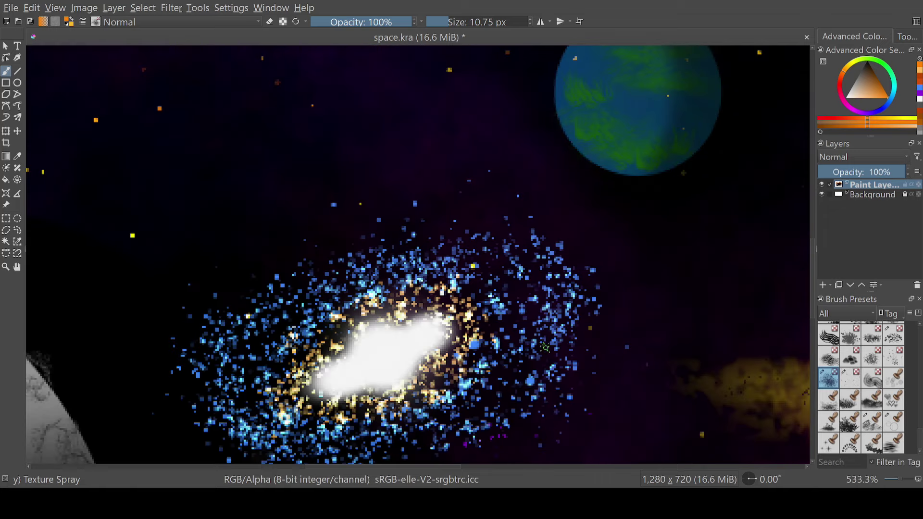
- Spray light orange sampled from the galaxy over its core at 10.75 px and undo the recent galaxy strokes
left_click(380, 331, "ctrl")
left_click_drag(432, 332, 332, 385)
scroll(358, 390, "down", 2)
scroll(359, 391, "down", 1)
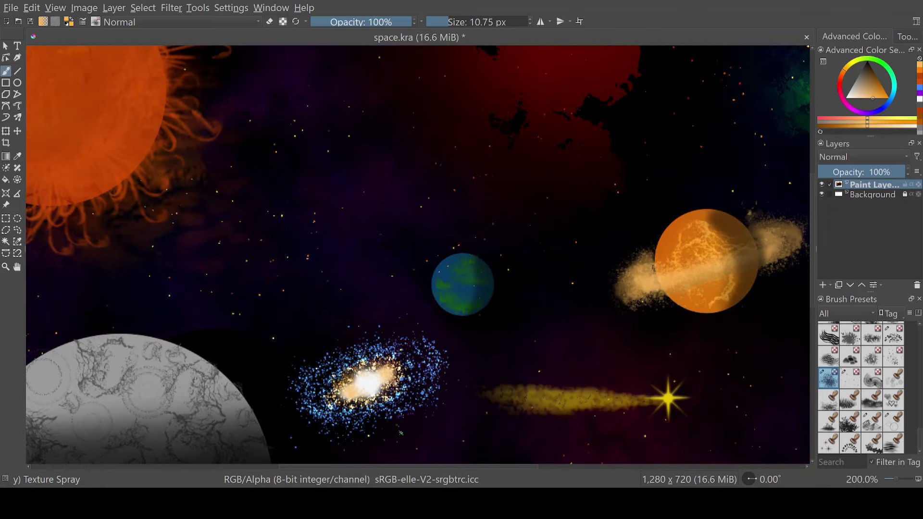
key("ctrl+z")
key("ctrl+z")
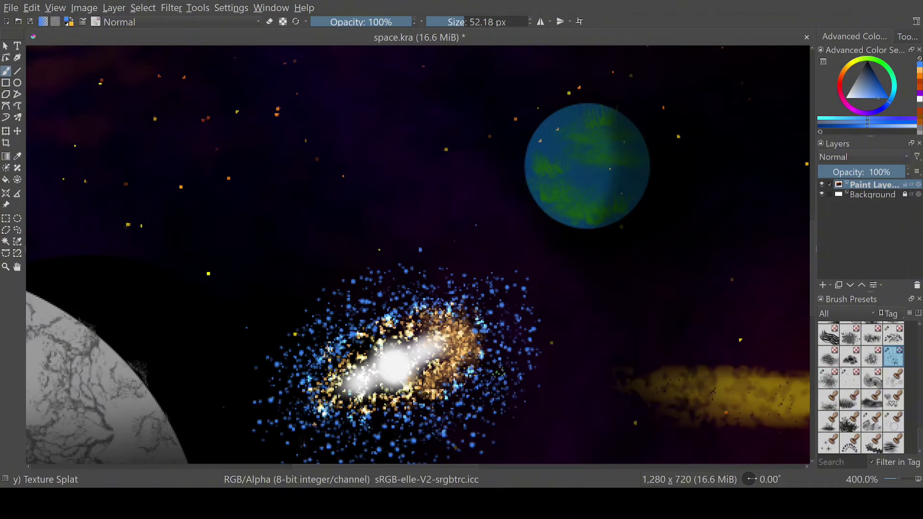
- Try blue Texture Splat specks around the galaxy and yellow ones at 143.17 px beside the grey planet, and undo them
key("minus")
scroll(522, 441, "up", 2)
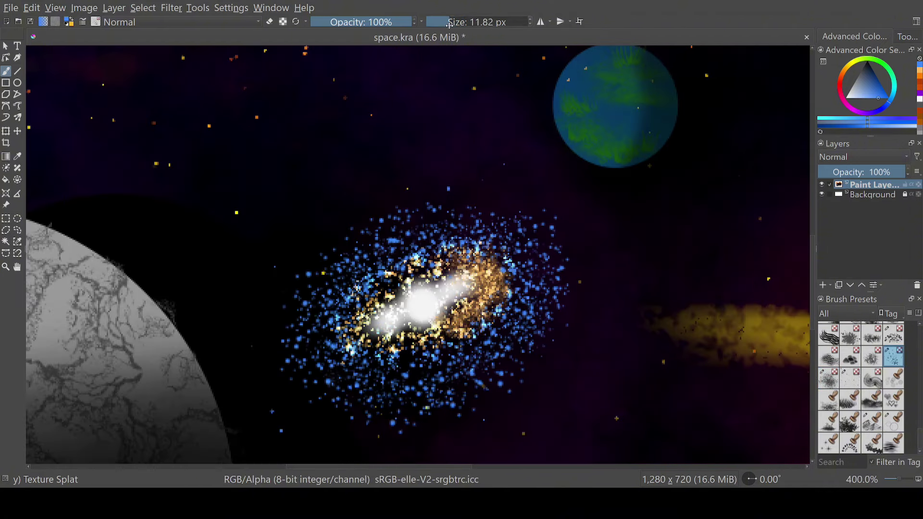
key("minus")
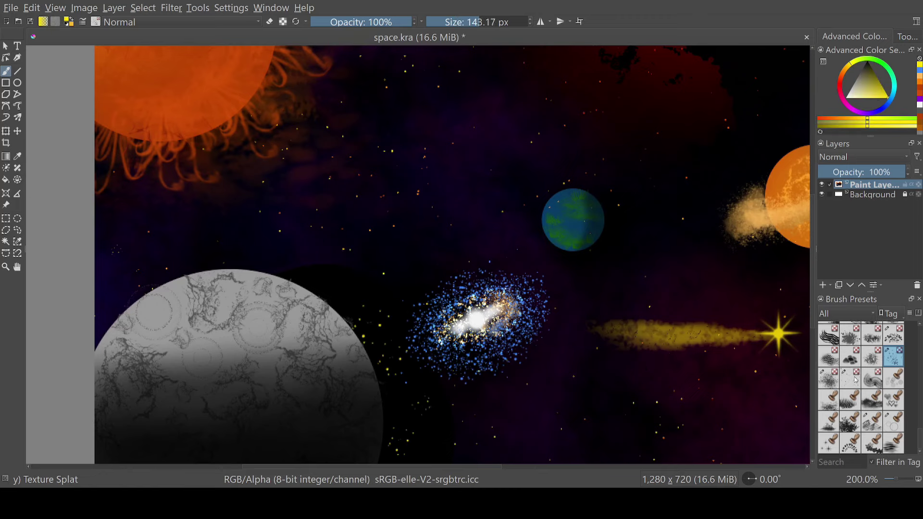
scroll(264, 462, "down", 4)
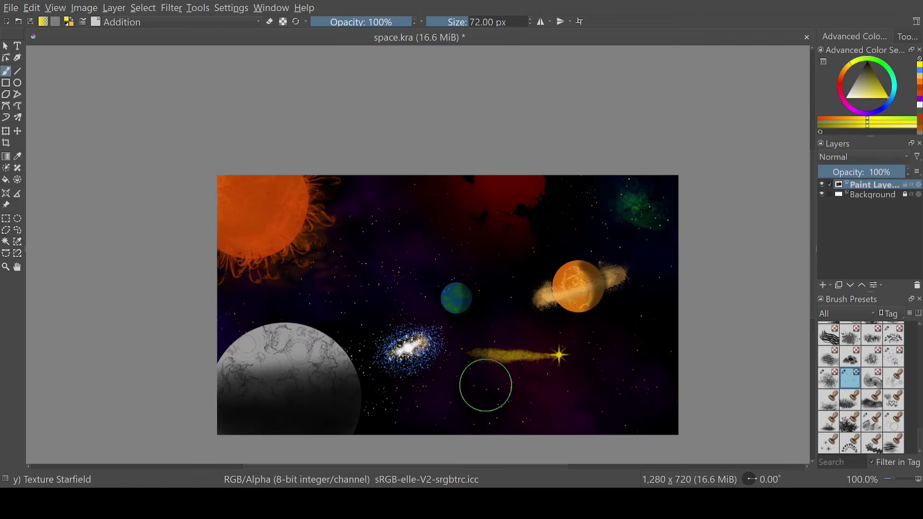
scroll(485, 385, "up", 5)
key("ctrl+z")
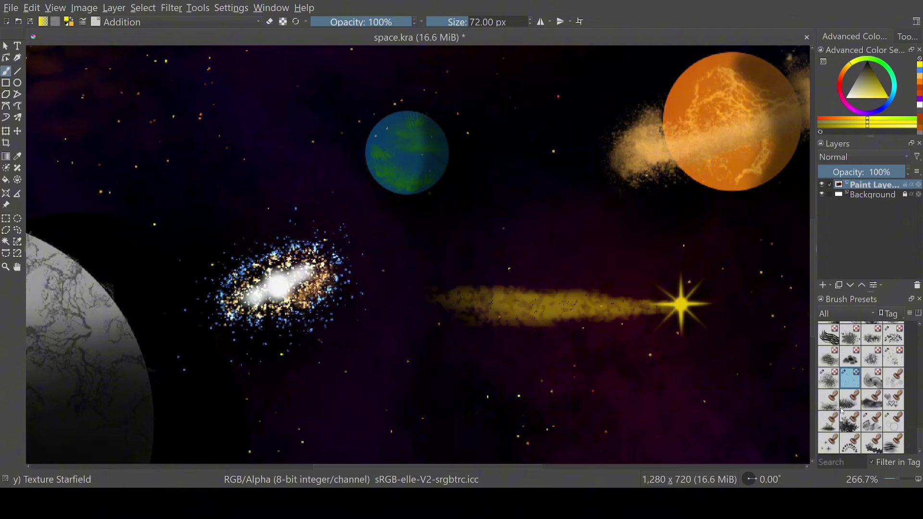
- Whiten the galaxy's core and surround it with a blue cloudy texture, sampling the colours from the galaxy
scroll(863, 411, "up", 3)
left_click(872, 379)
left_click(337, 284, "ctrl")
mouse_move(359, 305)
left_mouse_down()
mouse_move(231, 264)
mouse_move(365, 336)
left_mouse_up()
scroll(144, 433, "up", 2)
left_click(829, 357)
left_click(353, 214, "ctrl")
left_click_drag(353, 213, 370, 238)
- Scatter yellow stars over and around the galaxy with Texture Starfield at 72.00 px
scroll(375, 270, "down", 2)
scroll(860, 409, "down", 3)
left_click(849, 420)
left_click(829, 421)
left_click(829, 399)
scroll(370, 231, "up", 2)
scroll(370, 238, "down", 2)
left_click(850, 378)
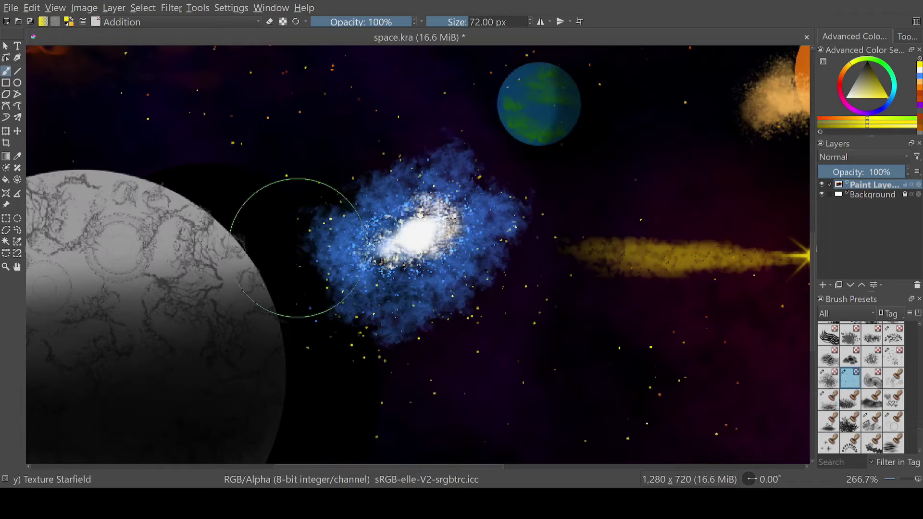
- Try blue WaterC Special Splats at 506.60 px around the galaxy and undo them
scroll(365, 356, "down", 3)
scroll(452, 270, "up", 5)
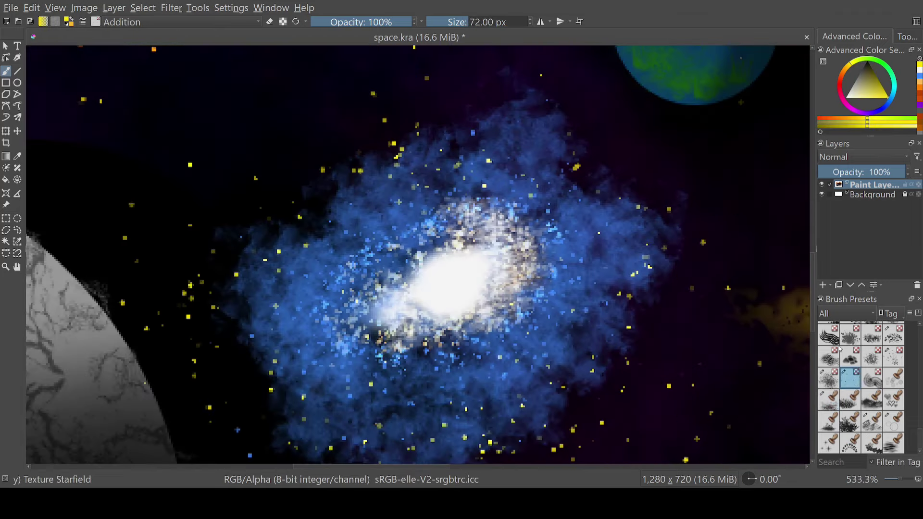
left_click(872, 379)
scroll(587, 283, "down", 3)
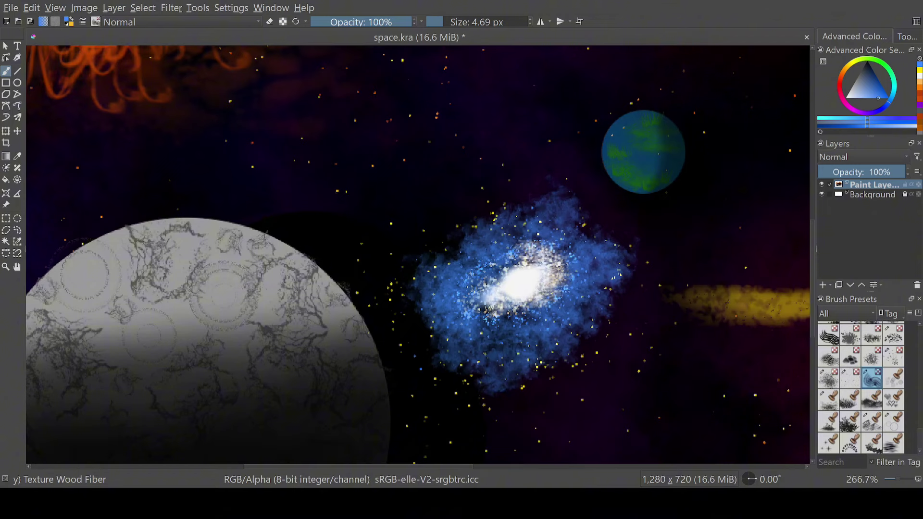
scroll(861, 385, "up", 5)
left_click(850, 422)
left_click(894, 357)
left_click(635, 409)
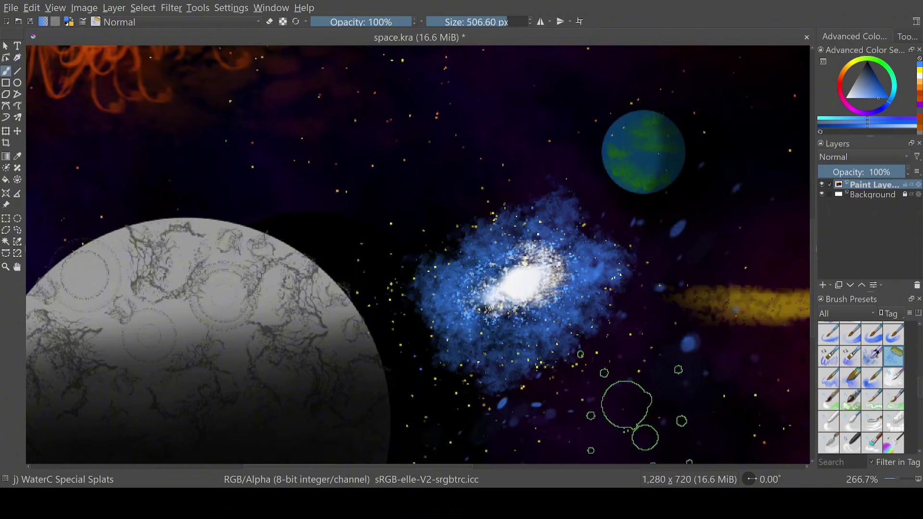
key("ctrl+z")
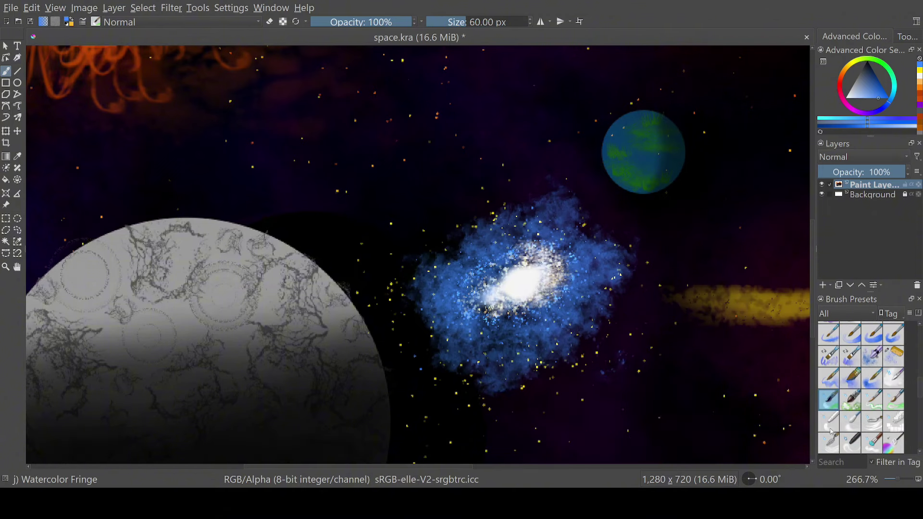
- Try the Watercolor Fringe, Blender Smear and Blender Knife Edge brushes around the galaxy and undo the strokes back to its speckled version
left_click(828, 421)
left_click(829, 441)
scroll(846, 436, "down", 1)
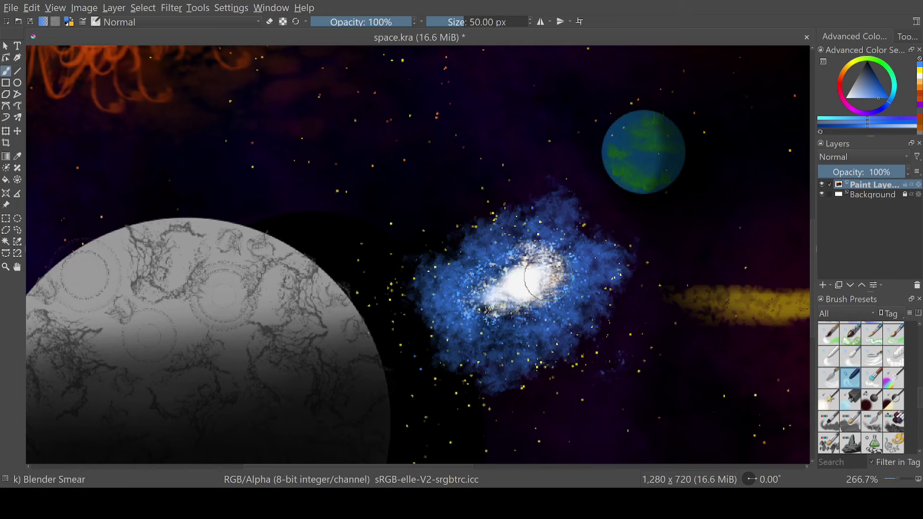
left_click(872, 379)
left_click(872, 356)
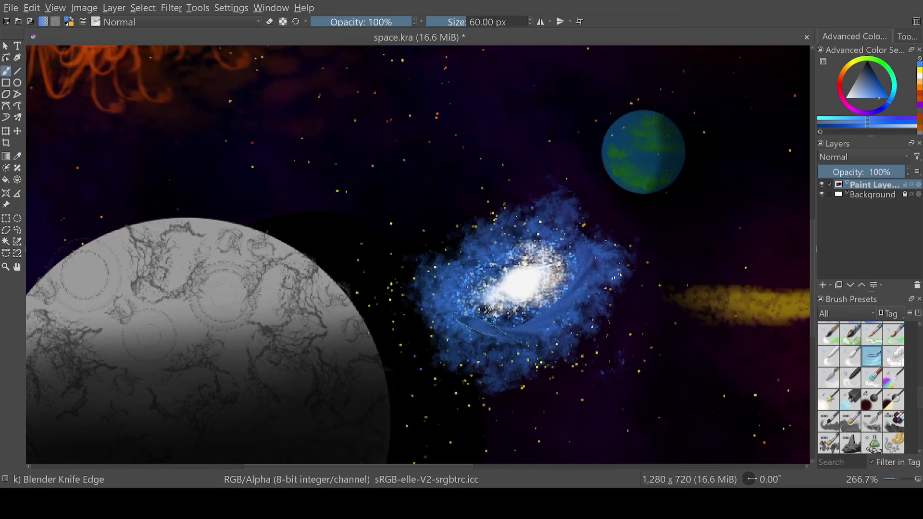
scroll(591, 432, "down", 2)
scroll(592, 433, "right", 3)
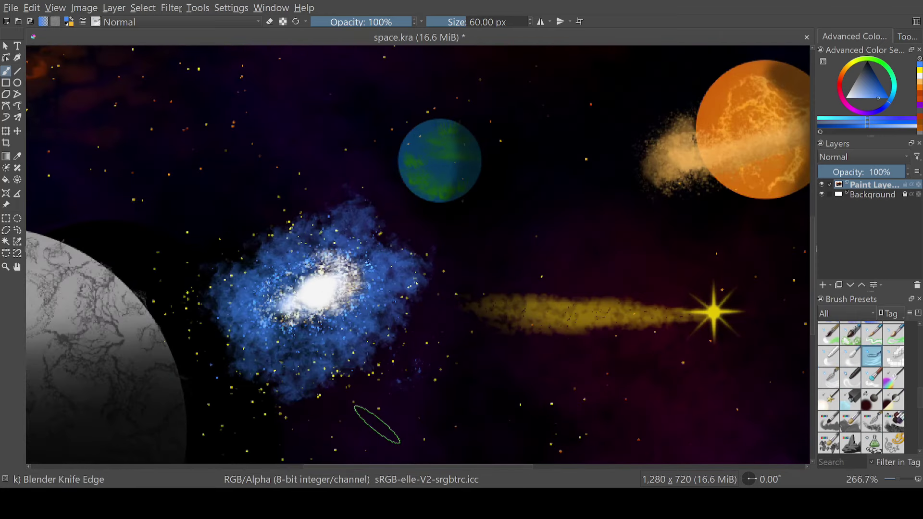
scroll(377, 425, "down", 2)
key("ctrl+z")
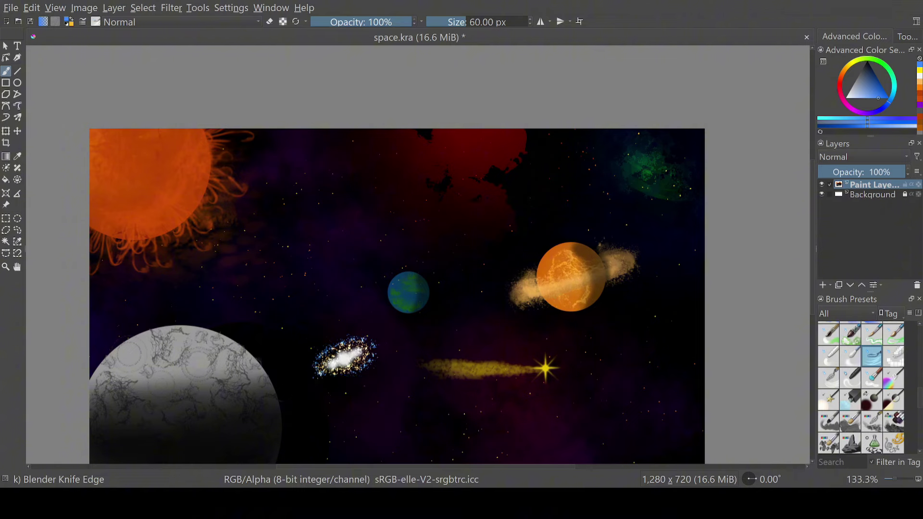
- Clear the galaxy's specks and build up a round white core with Airbrush Soft at about 53 px, using white sampled from the galaxy
scroll(354, 399, "up", 2)
key("slash")
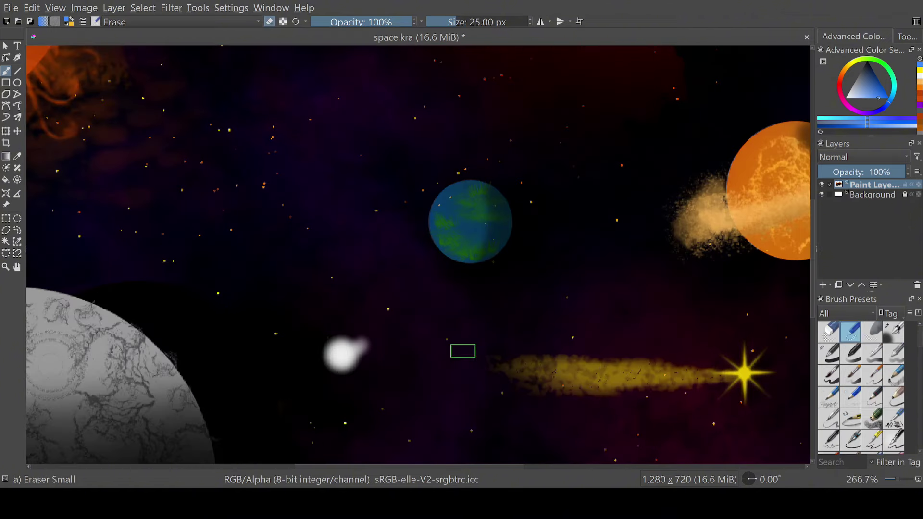
scroll(379, 389, "down", 3)
scroll(362, 383, "up", 2)
left_click(371, 371, "ctrl")
key("bracketright")
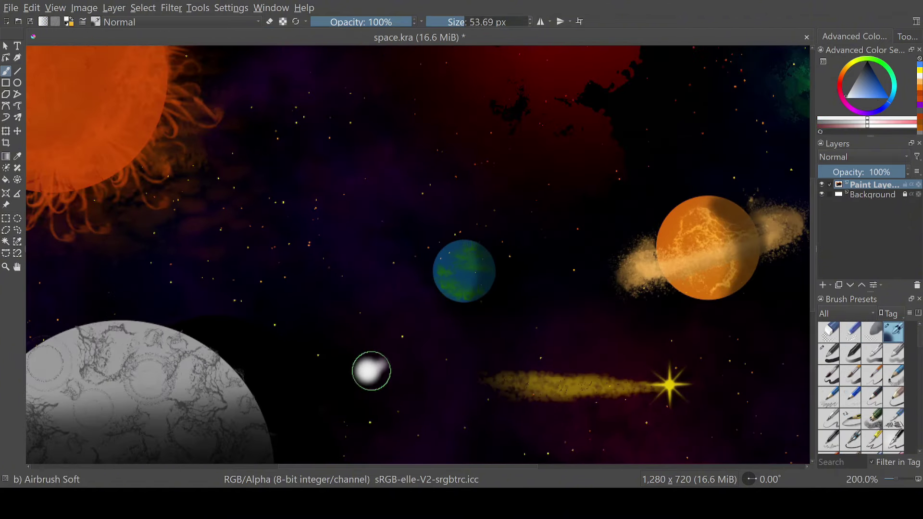
key("slash")
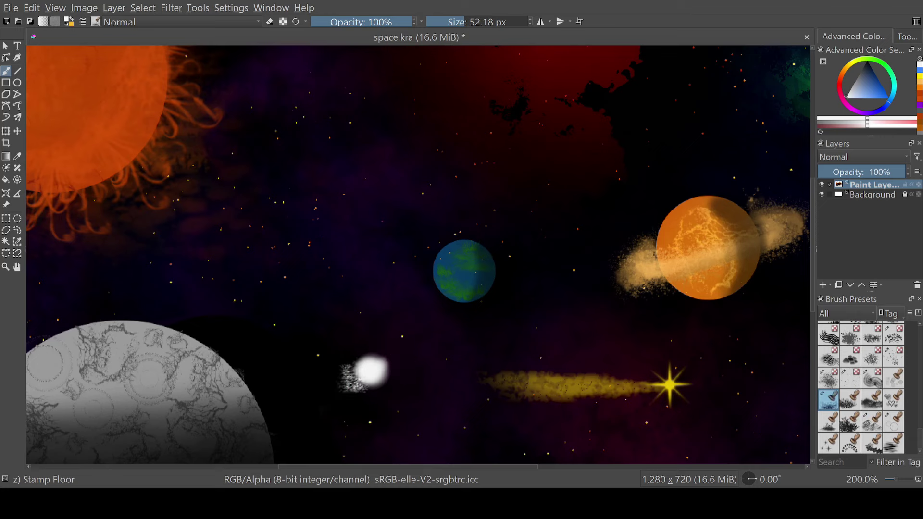
- Undo the trial stamp beside the core and scatter blue and white specks around it as a tilted elliptical galaxy
left_click(850, 379)
mouse_move(367, 385)
left_mouse_down()
mouse_move(374, 414)
mouse_move(390, 385)
left_mouse_up()
key("ctrl+z")
scroll(339, 442, "up", 1)
mouse_move(339, 441)
left_mouse_down()
mouse_move(346, 404)
mouse_move(366, 409)
left_mouse_up()
scroll(499, 426, "down", 2)
scroll(534, 421, "up", 1)
- Try Adjust Multiply at 65% opacity, Adjust Dodge and Adjust Overlay Burn on the galaxy, and undo the strokes
key("period")
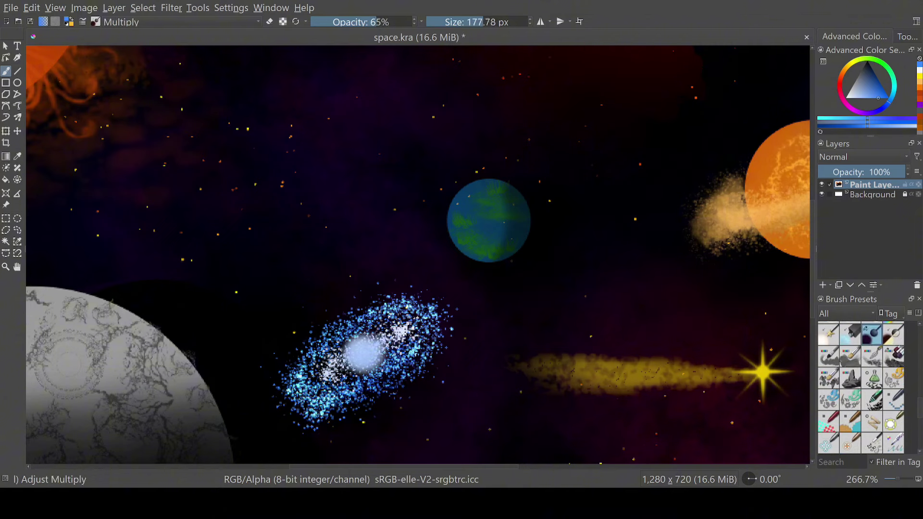
key("period")
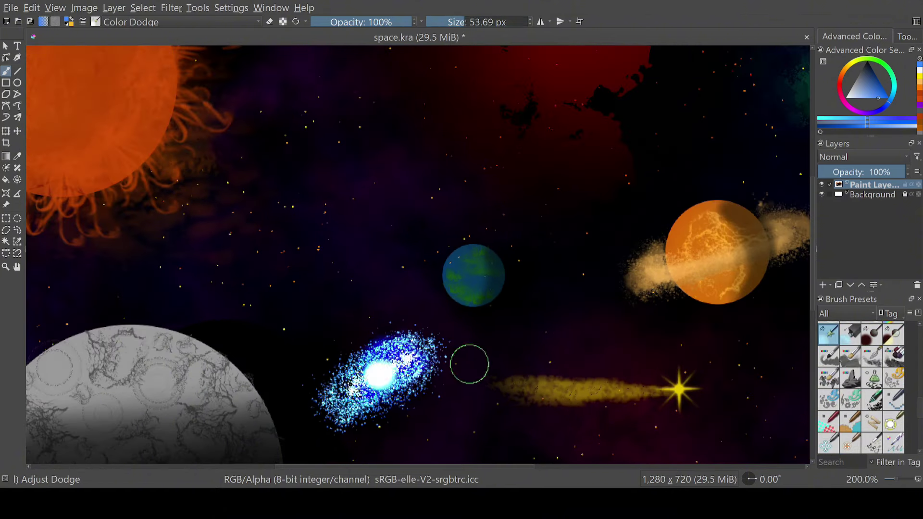
mouse_move(470, 362)
left_mouse_down()
mouse_move(381, 398)
mouse_move(339, 403)
mouse_move(385, 375)
left_mouse_up()
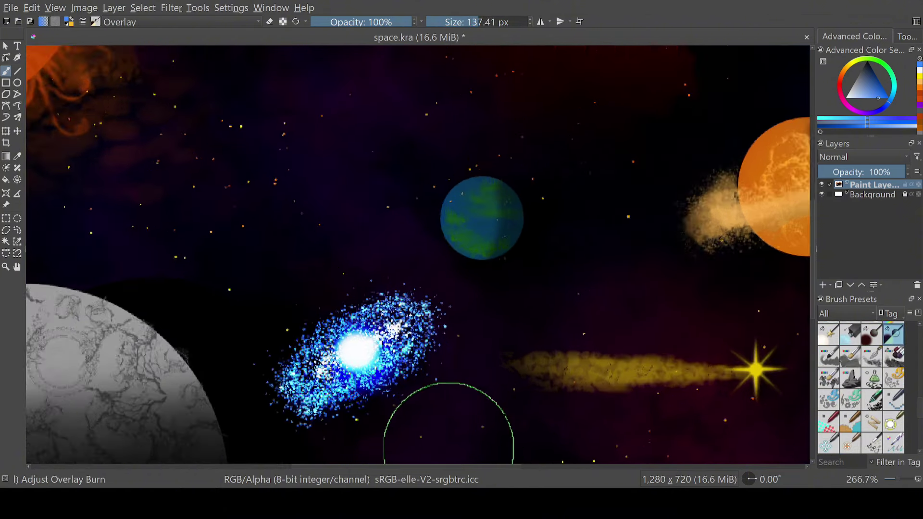
key("period")
key("ctrl+z")
key("ctrl+z")
key("ctrl+z")
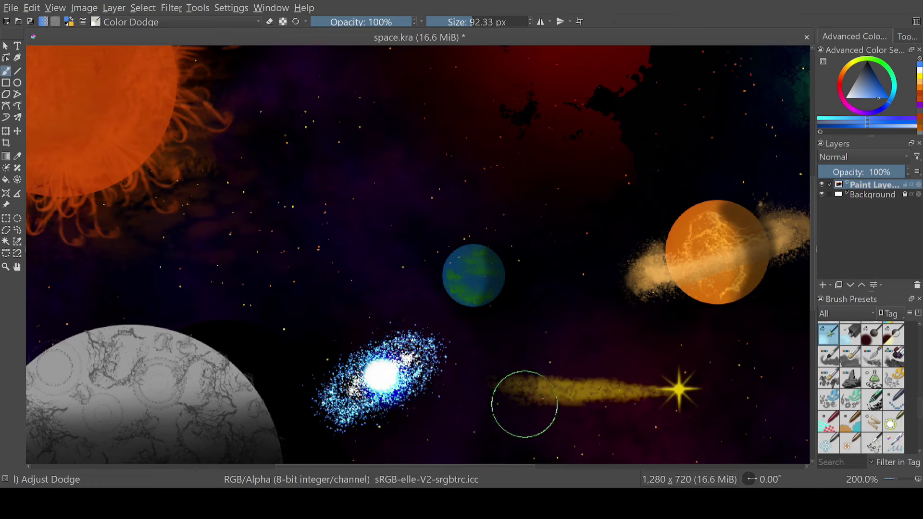
- Brighten the galaxy with blue Adjust Dodge at 92.33 px and deepen its specks with blue Adjust Overlay Burn at 60.00 px
key("comma")
scroll(477, 435, "down", 1)
scroll(476, 435, "down", 3)
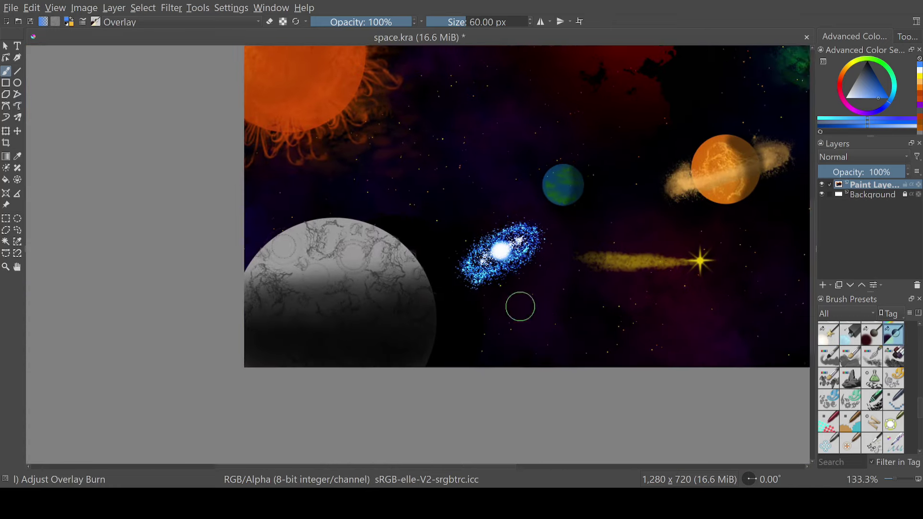
- Scatter small stars around the galaxy and the grey planet with Texture Starfield at 39.00 px
key("comma")
key("bracketleft")
key("bracketleft")
key("bracketleft")
key("bracketleft")
key("bracketleft")
key("bracketleft")
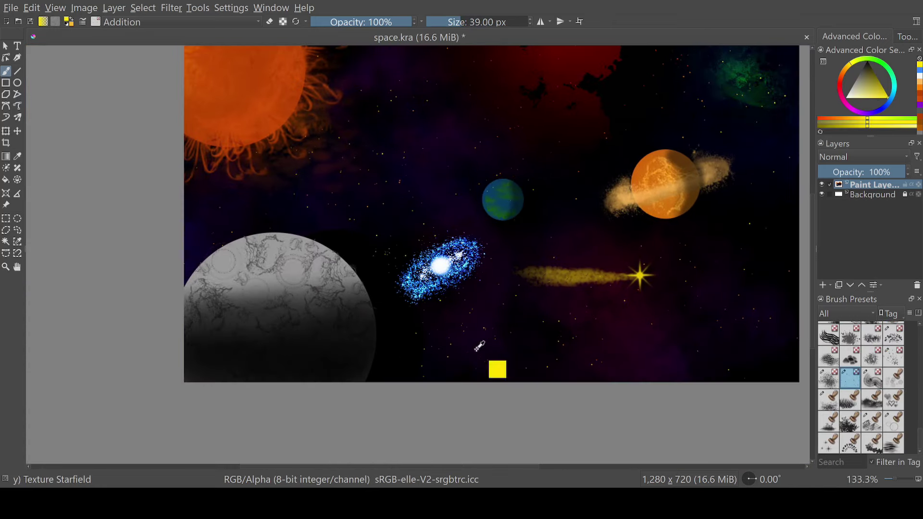
scroll(699, 363, "up", 2)
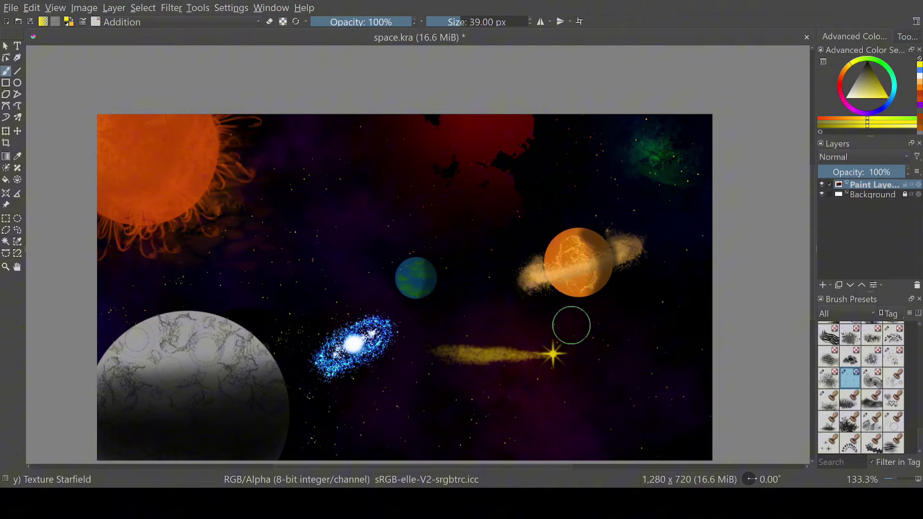
- Spray fine orange specks along the orange planet's ring with Texture Spray, reducing the brush to 3.85 px
scroll(543, 340, "up", 3)
key("comma")
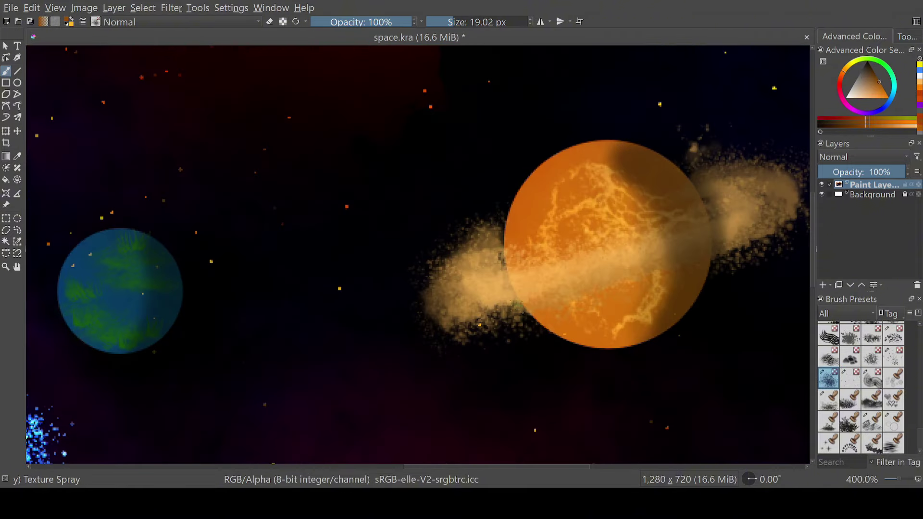
key("bracketleft")
key("bracketleft")
key("bracketleft")
key("bracketleft")
key("bracketleft")
key("bracketleft")
scroll(567, 267, "down", 3)
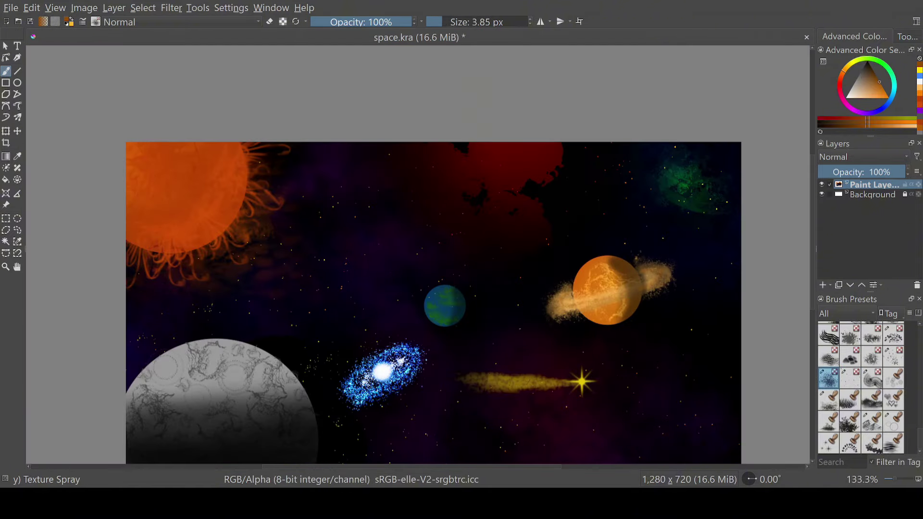